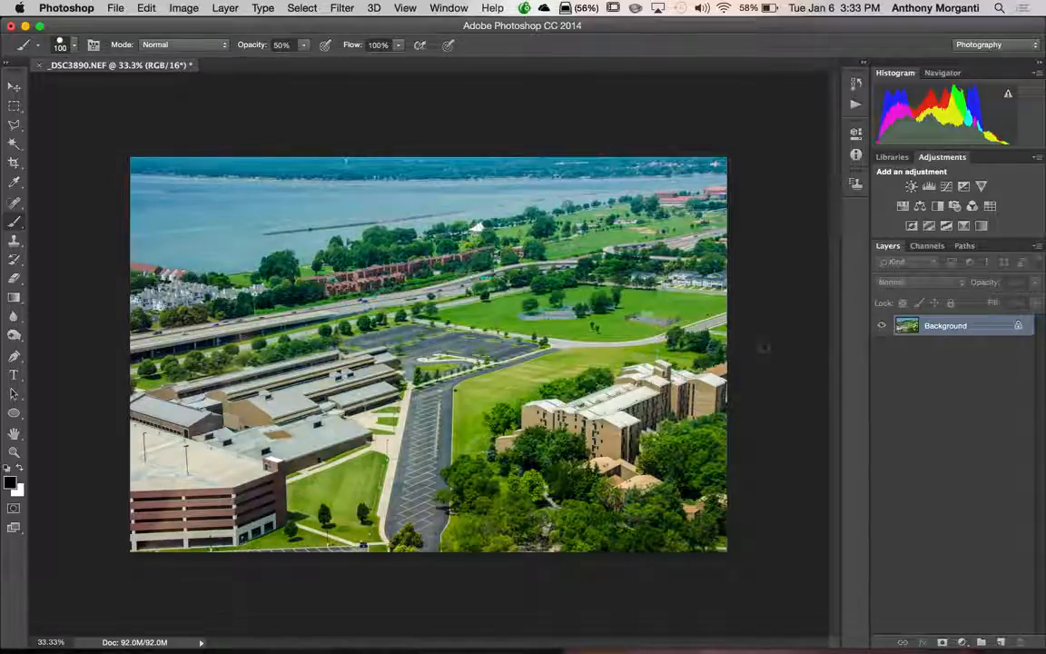
Duplicate the Background layer and start the Tilt-Shift filter from the Blur Gallery on the copy
{"action": "key", "text": "super+0"}
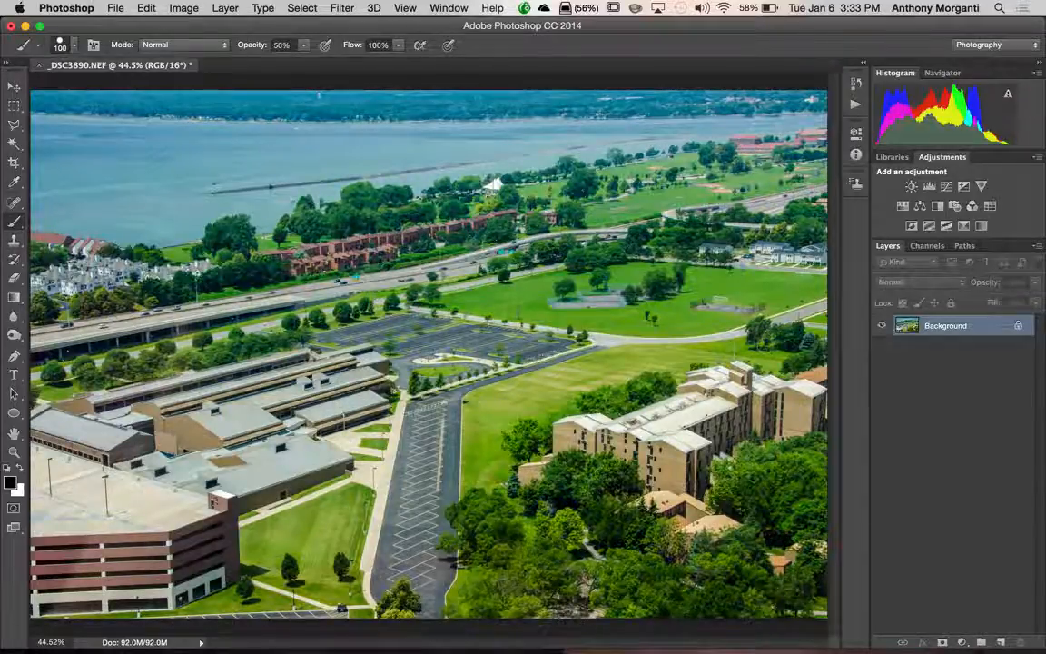
{"action": "key", "text": "super+j"}
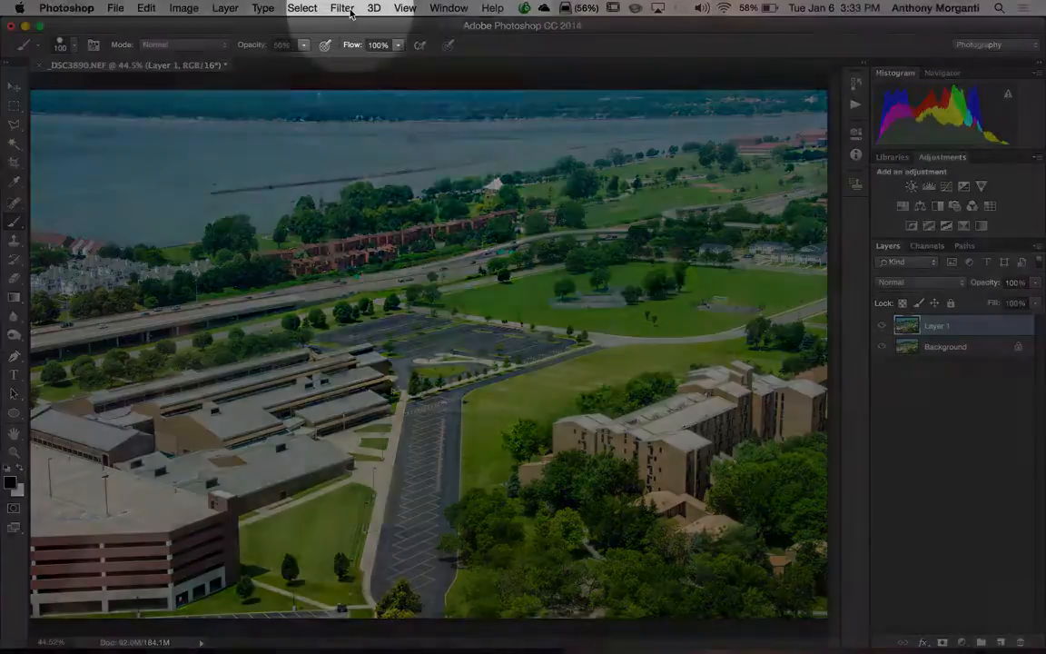
{"action": "left_click", "coordinate": [341, 8]}
{"action": "mouse_move", "coordinate": [465, 197]}
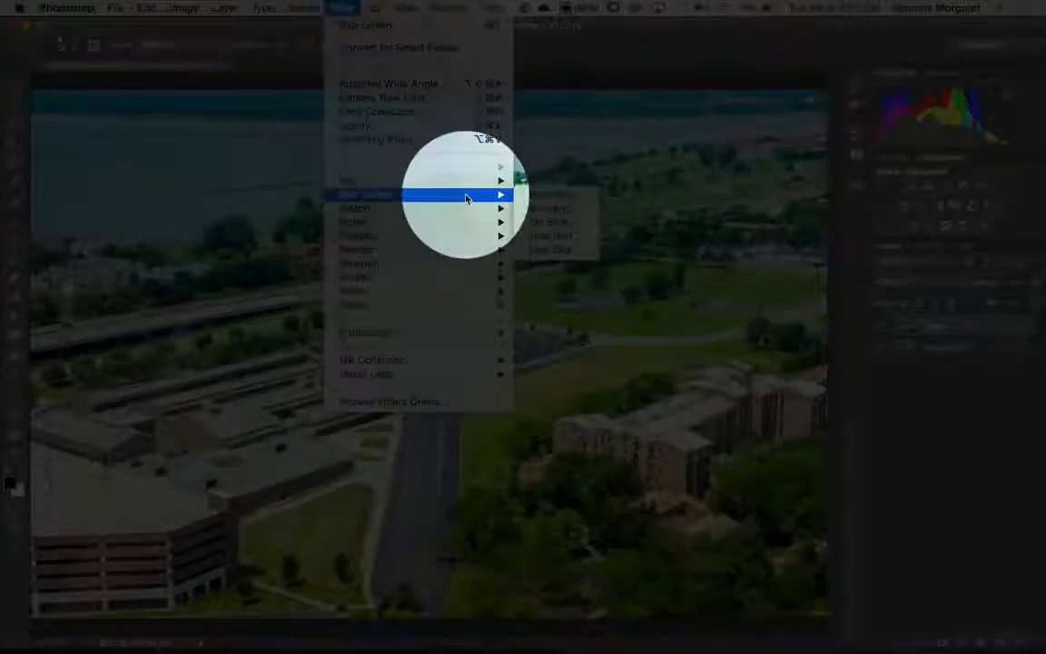
{"action": "left_click", "coordinate": [544, 221]}
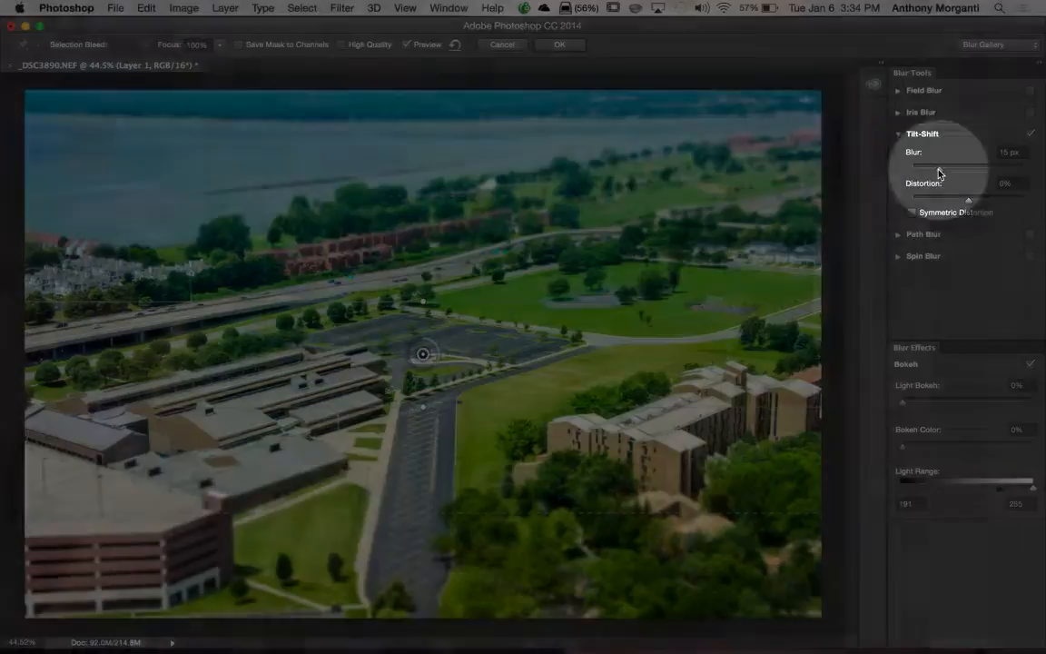
Adjust the strength of the tilt-shift blur around the parking lot to 33 px
{"action": "mouse_move", "coordinate": [942, 175]}
{"action": "left_mouse_down"}
{"action": "mouse_move", "coordinate": [1006, 173]}
{"action": "mouse_move", "coordinate": [938, 174]}
{"action": "left_mouse_up"}
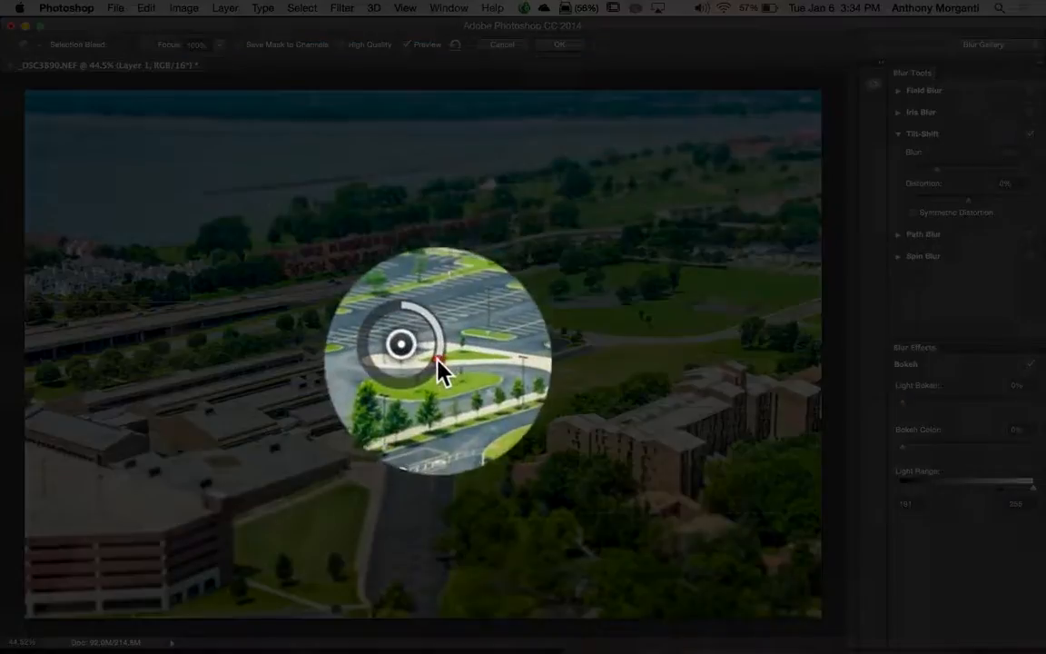
{"action": "left_click_drag", "start_coordinate": [437, 371], "coordinate": [419, 380]}
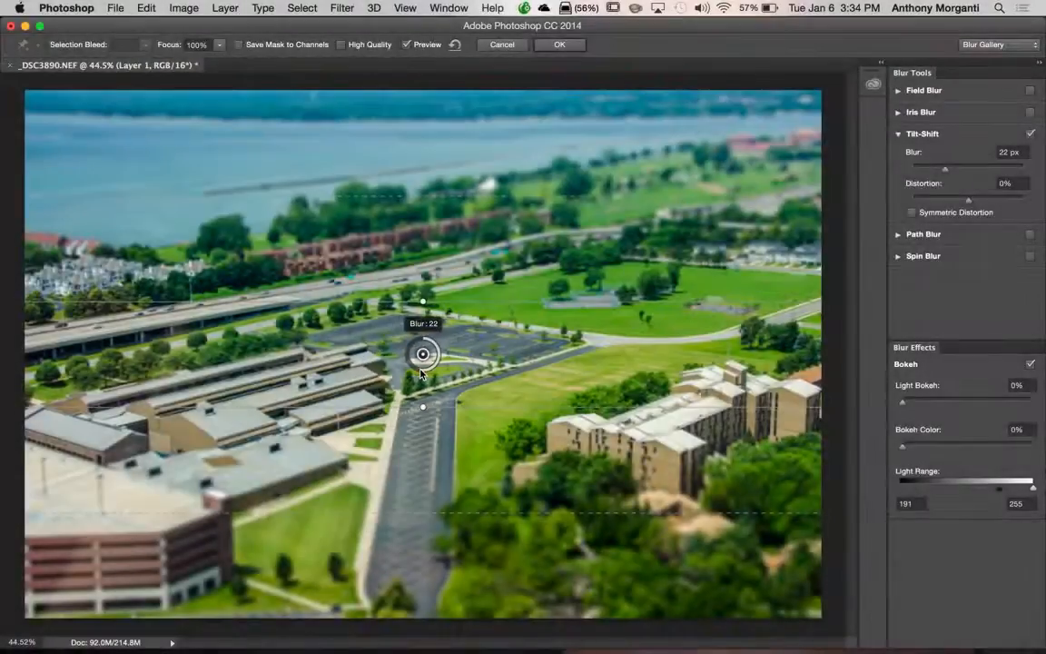
{"action": "left_click_drag", "start_coordinate": [416, 371], "coordinate": [419, 342]}
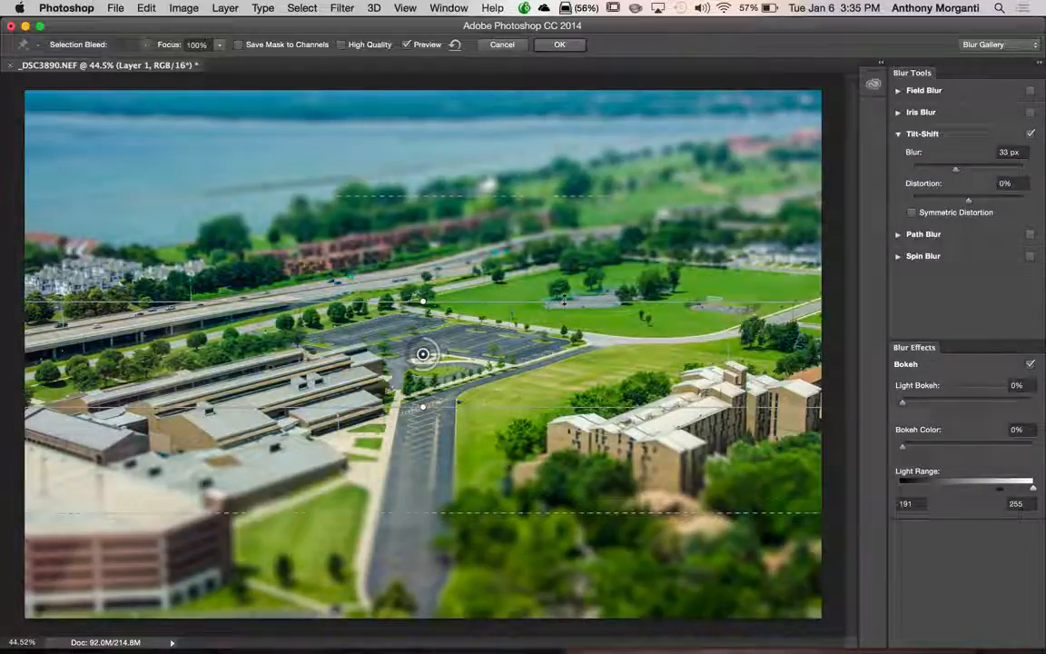
Move the upper focus line of the tilt-shift slightly upward and fine-tune the upper fade line above it
{"action": "left_click_drag", "start_coordinate": [564, 301], "coordinate": [564, 276]}
{"action": "left_click_drag", "start_coordinate": [563, 285], "coordinate": [563, 297]}
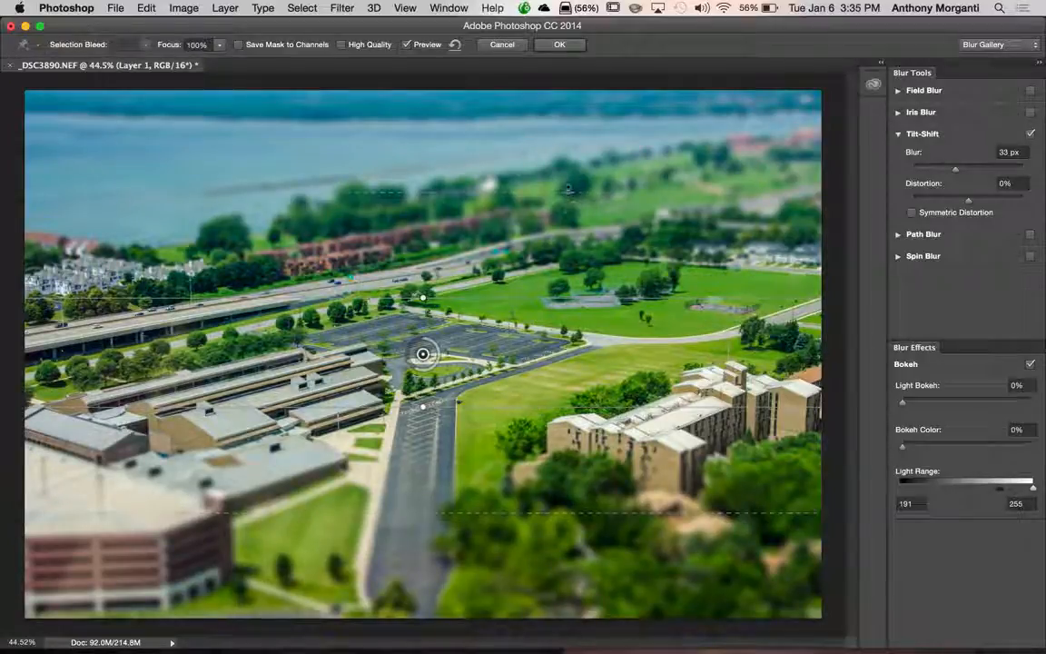
{"action": "left_click_drag", "start_coordinate": [568, 189], "coordinate": [569, 189]}
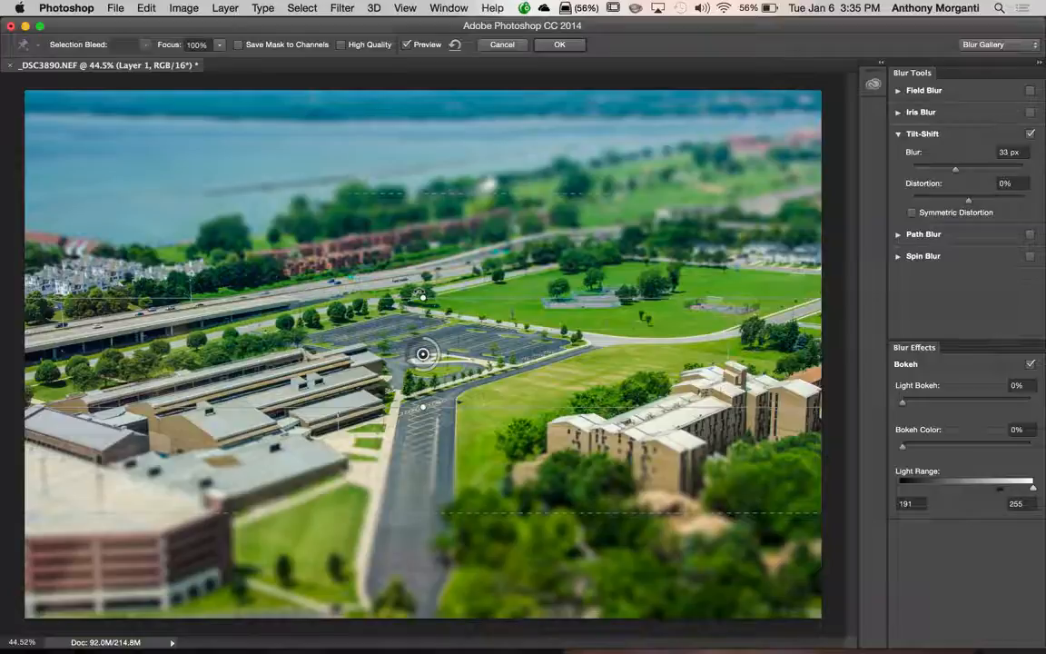
Rotate the tilt-shift zone counter-clockwise to follow the highway's slant and widen its sharp band
{"action": "left_click_drag", "start_coordinate": [422, 295], "coordinate": [406, 294]}
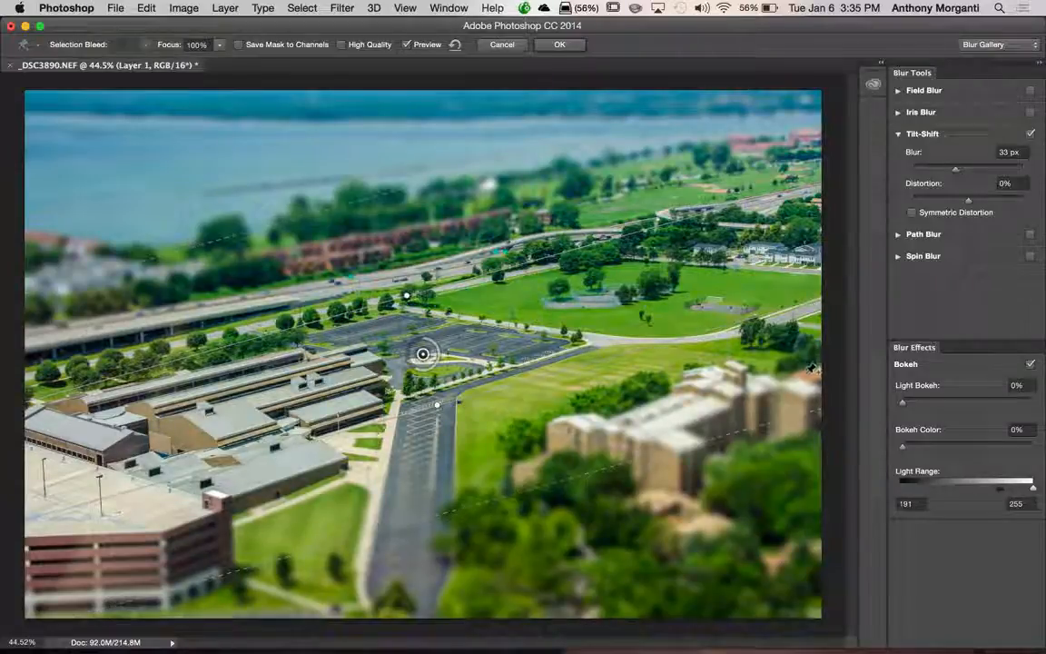
{"action": "mouse_move", "coordinate": [813, 368]}
{"action": "left_mouse_down"}
{"action": "mouse_move", "coordinate": [808, 332]}
{"action": "mouse_move", "coordinate": [808, 360]}
{"action": "left_mouse_up"}
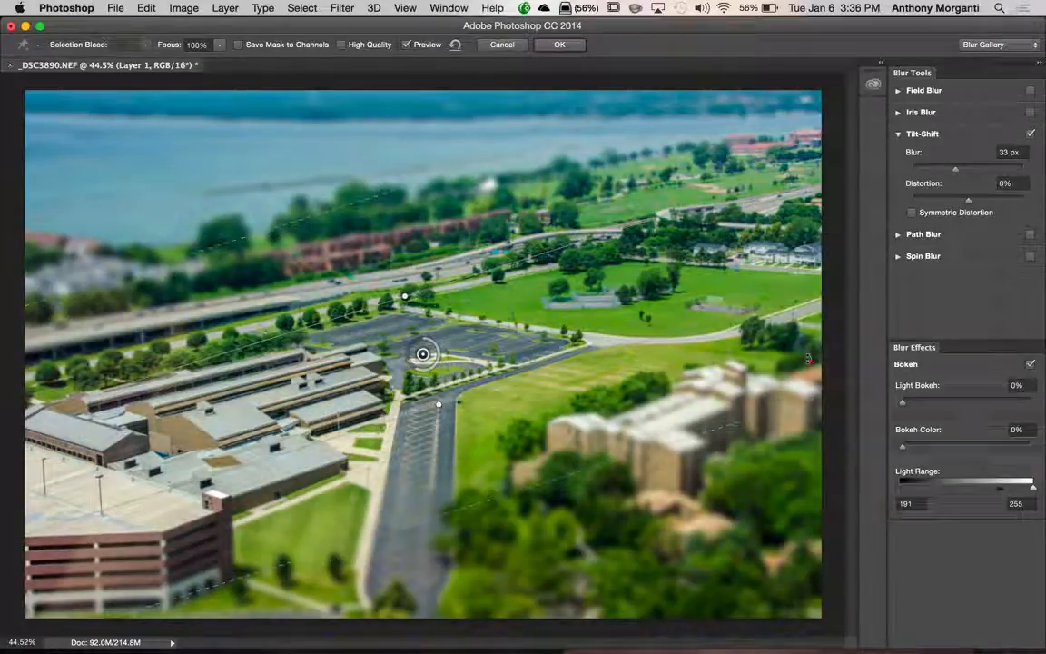
{"action": "left_click_drag", "start_coordinate": [809, 360], "coordinate": [811, 363]}
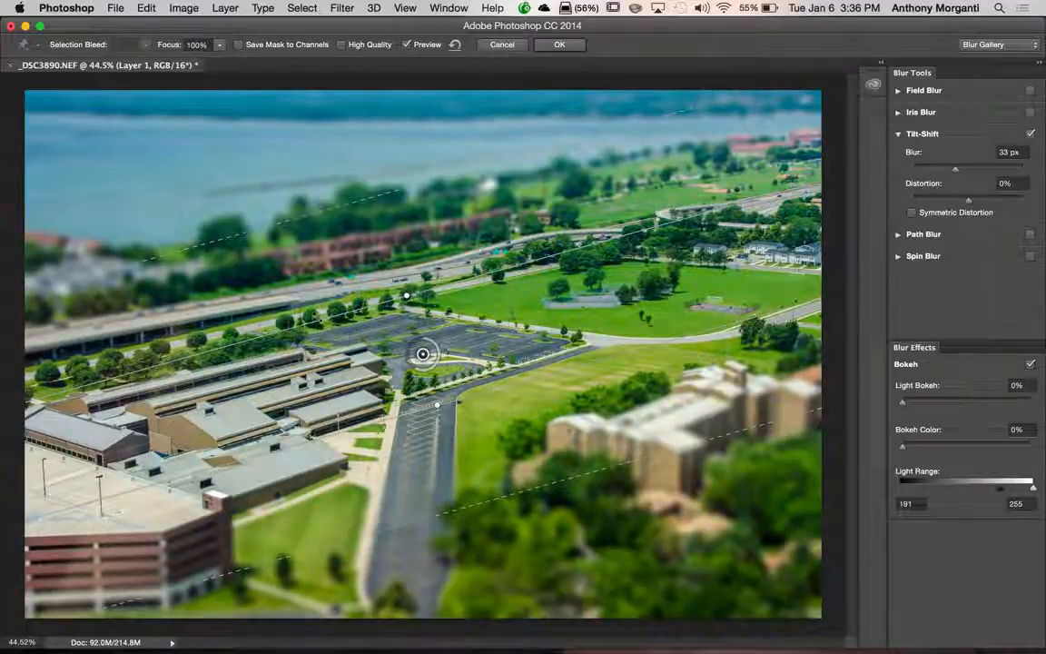
{"action": "left_click_drag", "start_coordinate": [311, 317], "coordinate": [310, 295]}
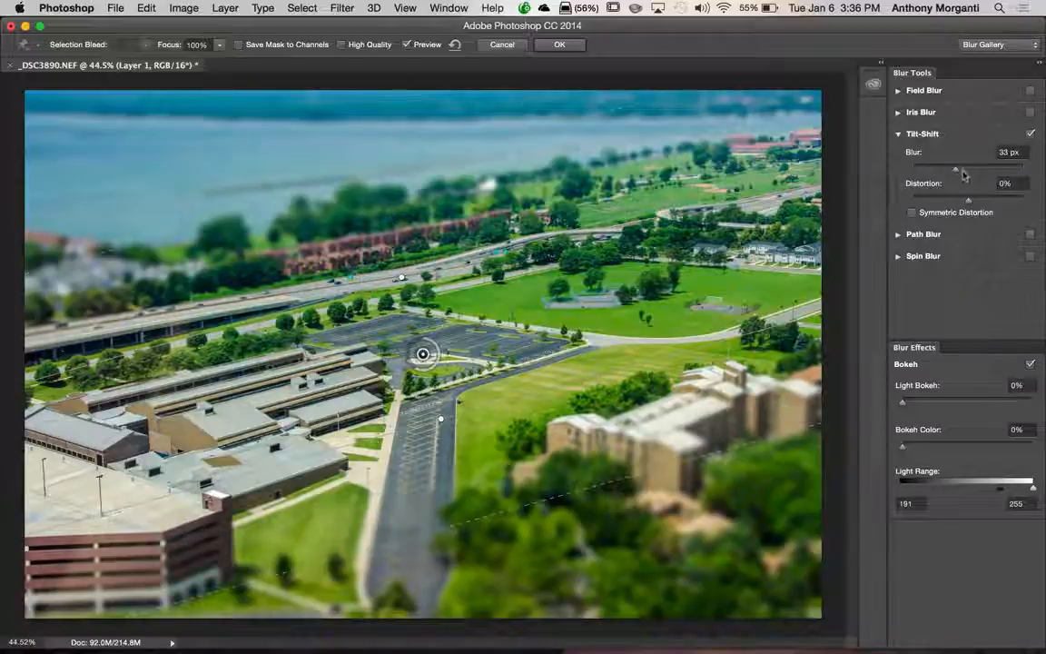
Set the tilt-shift blur to 29 px and its distortion to 100%
{"action": "left_click_drag", "start_coordinate": [958, 170], "coordinate": [952, 171]}
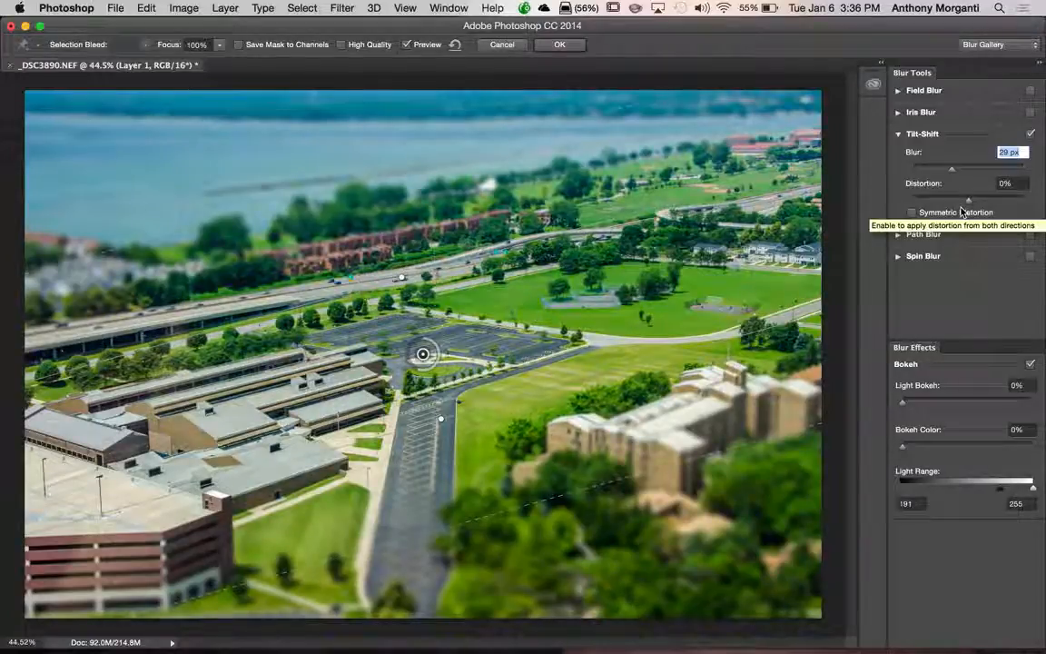
{"action": "key", "text": "Tab"}
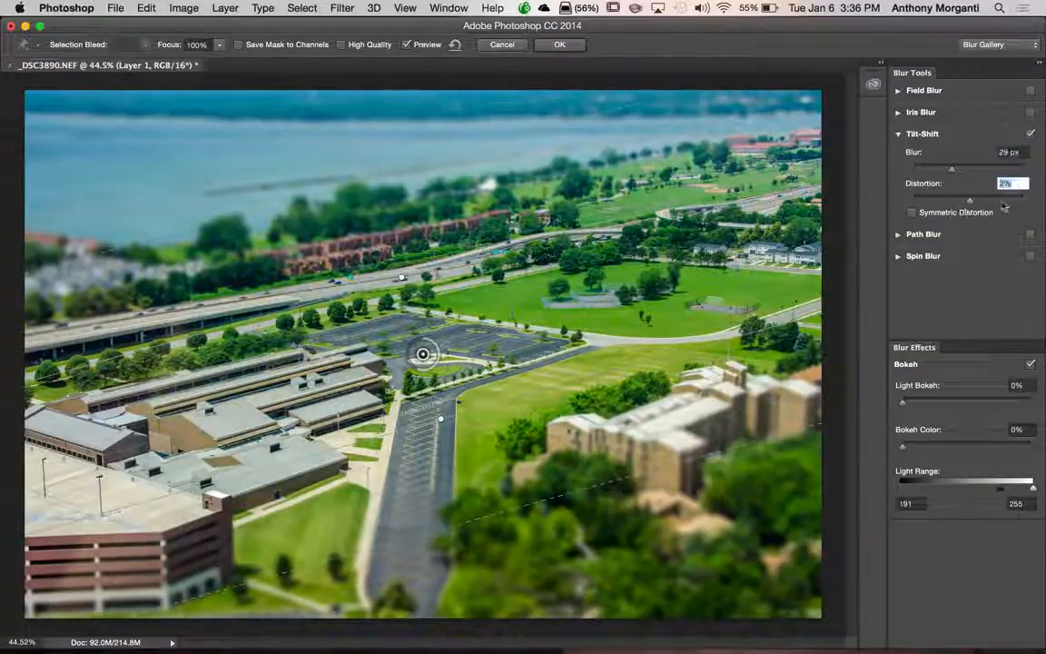
{"action": "type", "text": "100"}
{"action": "key", "text": "Return"}
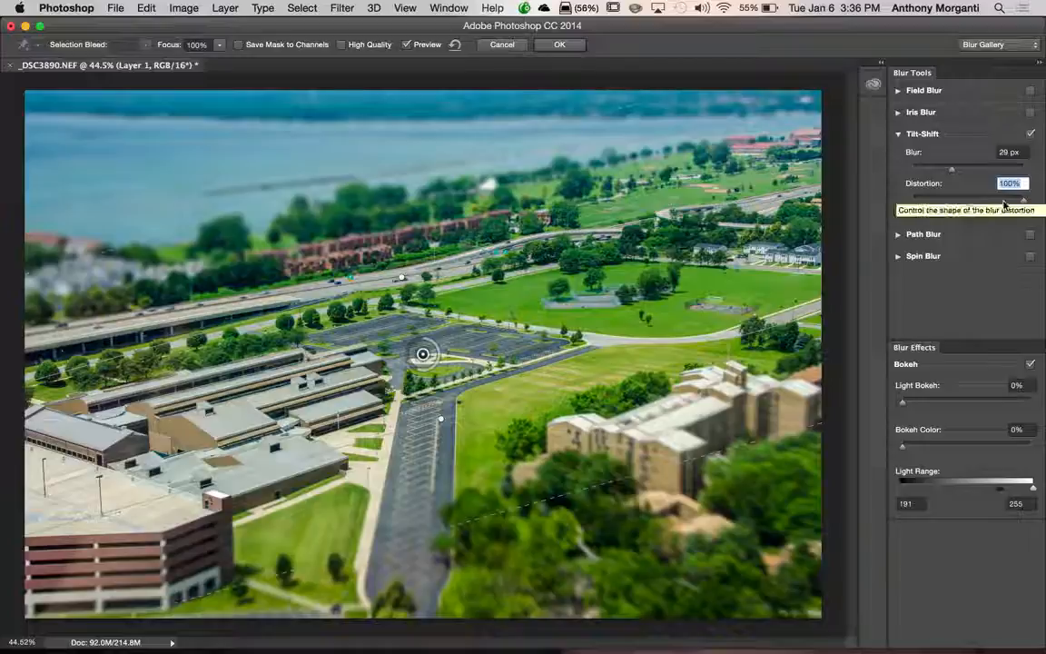
Try symmetric distortion at 8%, bring the distortion down to -1% and turn Symmetric Distortion off
{"action": "left_click_drag", "start_coordinate": [1027, 204], "coordinate": [973, 200]}
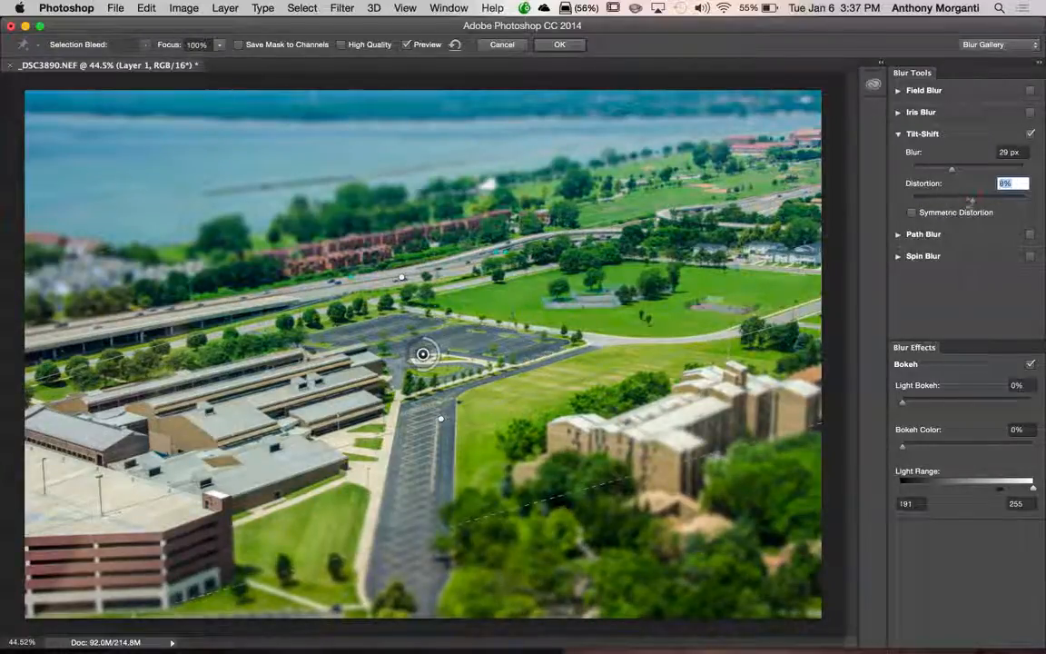
{"action": "left_click", "coordinate": [914, 212]}
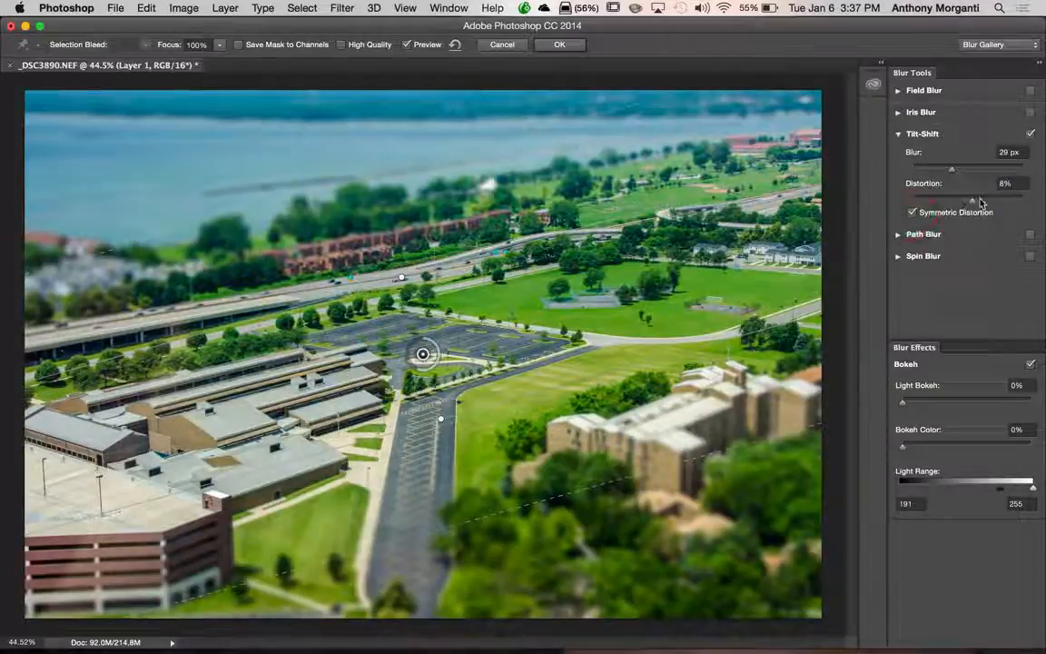
{"action": "mouse_move", "coordinate": [973, 200]}
{"action": "left_mouse_down"}
{"action": "mouse_move", "coordinate": [1014, 204]}
{"action": "mouse_move", "coordinate": [968, 204]}
{"action": "left_mouse_up"}
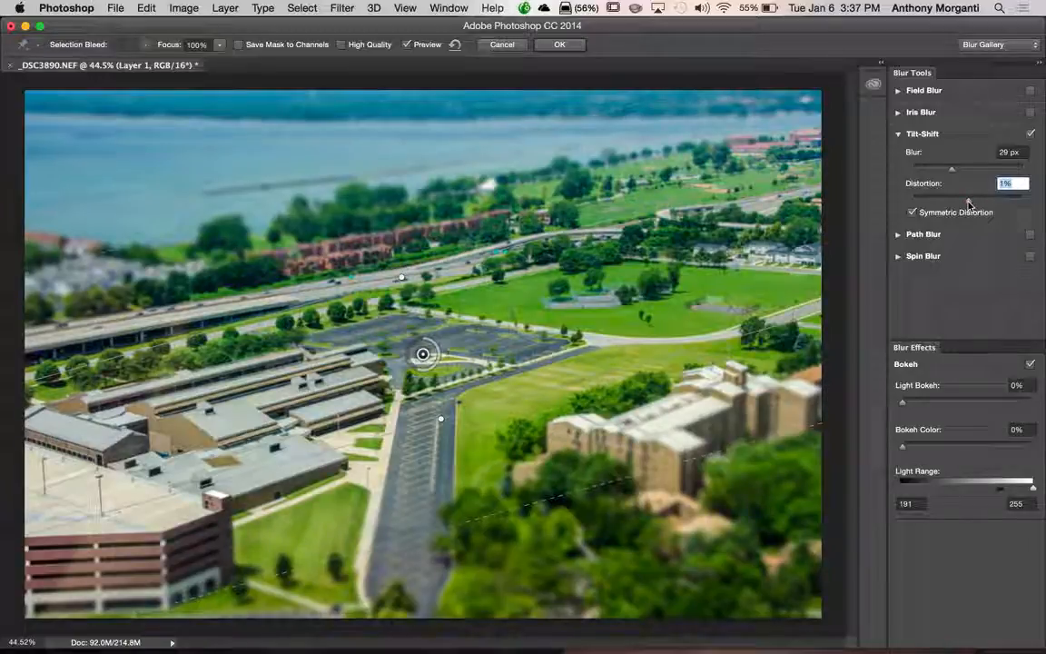
{"action": "left_click", "coordinate": [912, 213]}
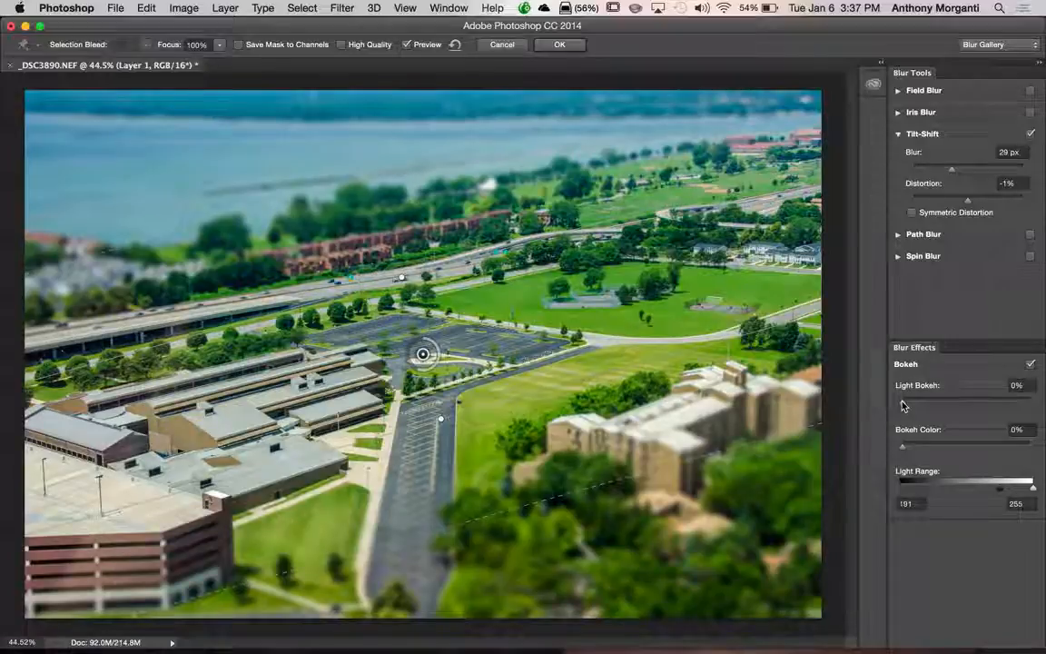
Try a bokeh effect with Light Bokeh 84%, Bokeh Color 75% and a light range from 46 to 91
{"action": "left_click_drag", "start_coordinate": [904, 406], "coordinate": [1012, 405]}
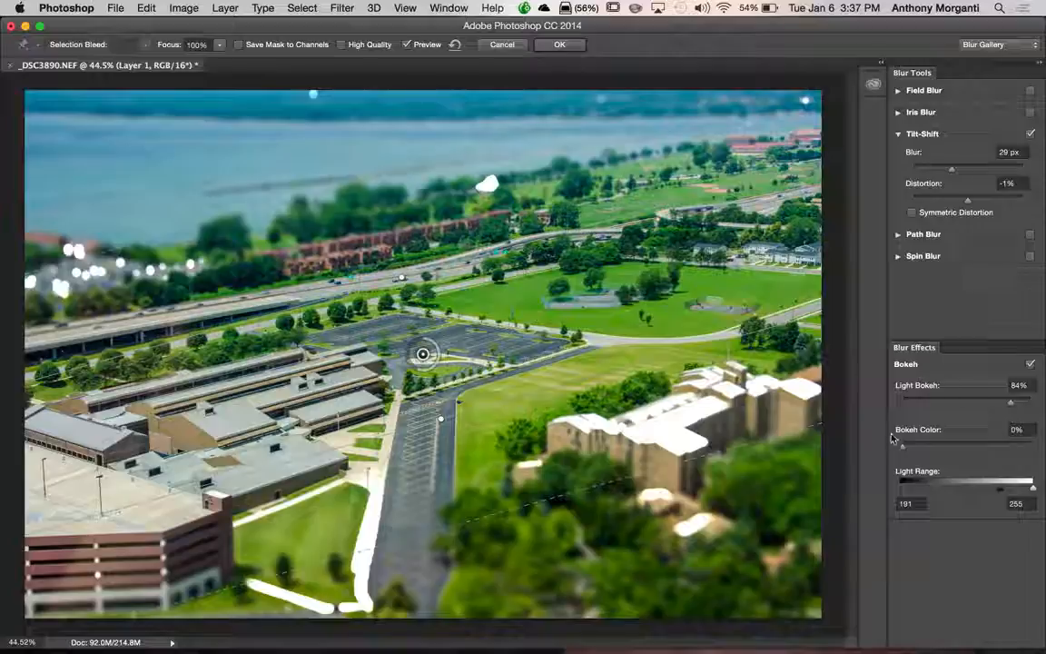
{"action": "left_click_drag", "start_coordinate": [902, 445], "coordinate": [999, 450]}
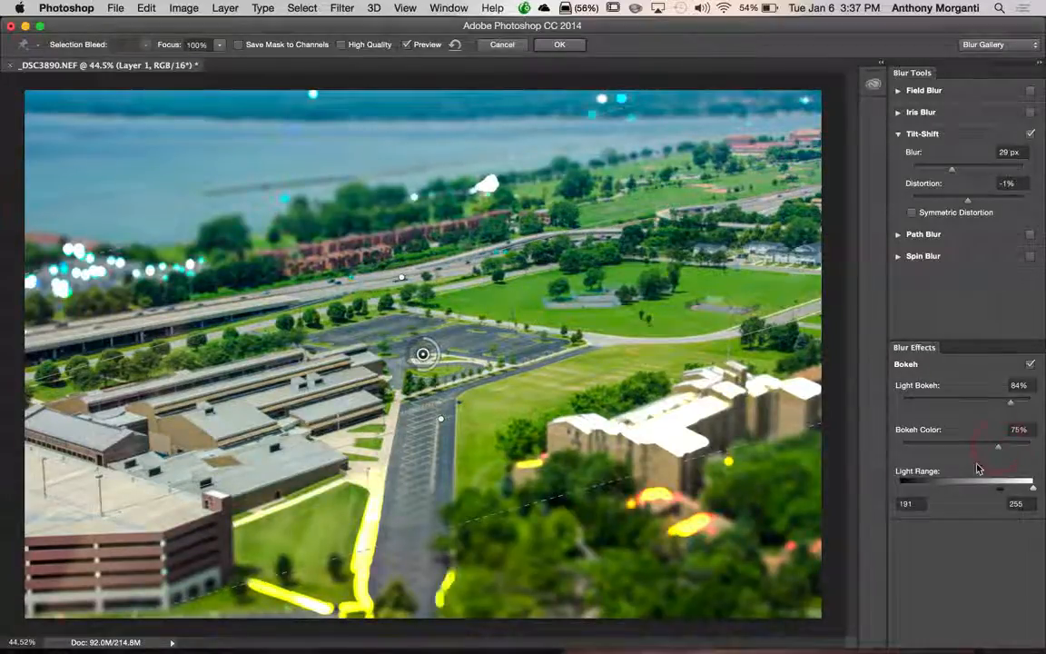
{"action": "left_click_drag", "start_coordinate": [1003, 493], "coordinate": [923, 495]}
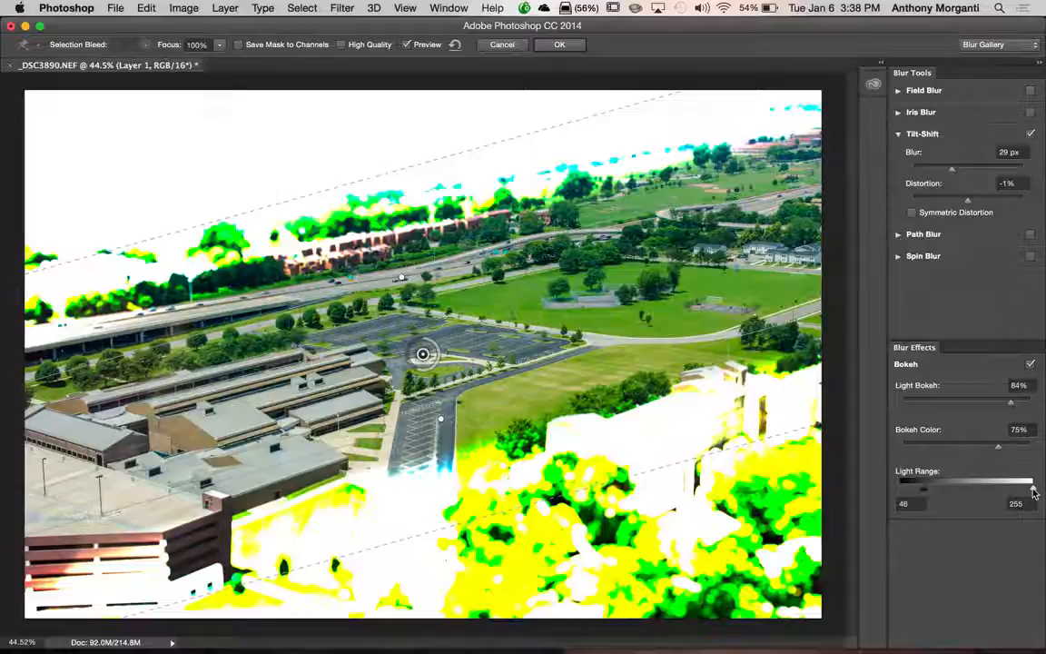
{"action": "left_click_drag", "start_coordinate": [1033, 491], "coordinate": [946, 491]}
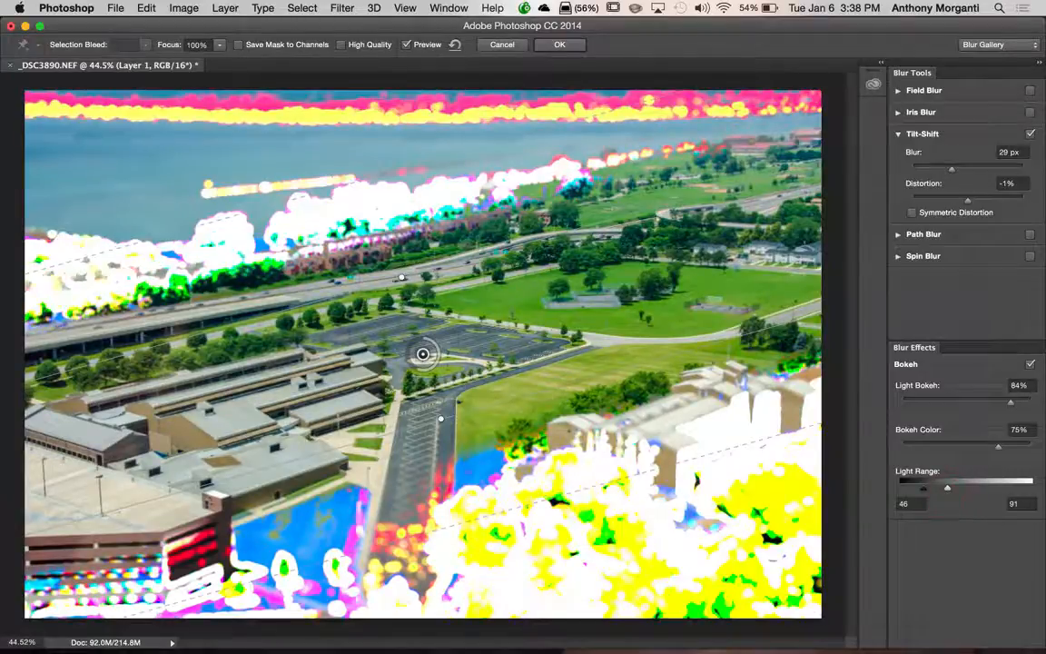
Reset Light Bokeh and Bokeh Color to 0%, disable the bokeh effect and apply the tilt-shift blur
{"action": "left_click_drag", "start_coordinate": [1014, 403], "coordinate": [887, 409]}
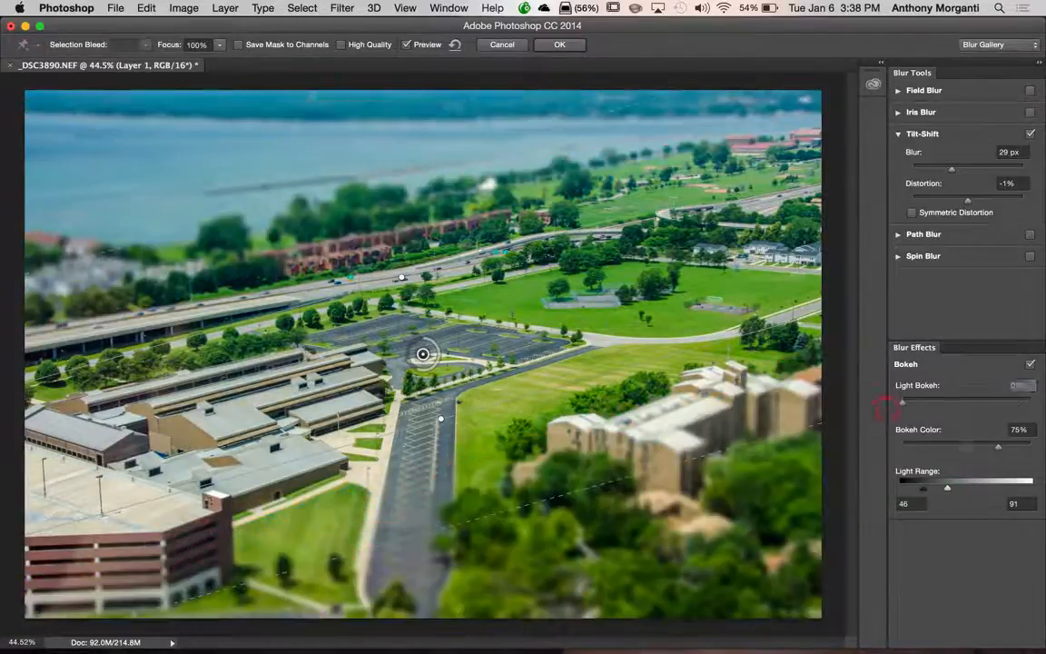
{"action": "left_click_drag", "start_coordinate": [1000, 449], "coordinate": [893, 451]}
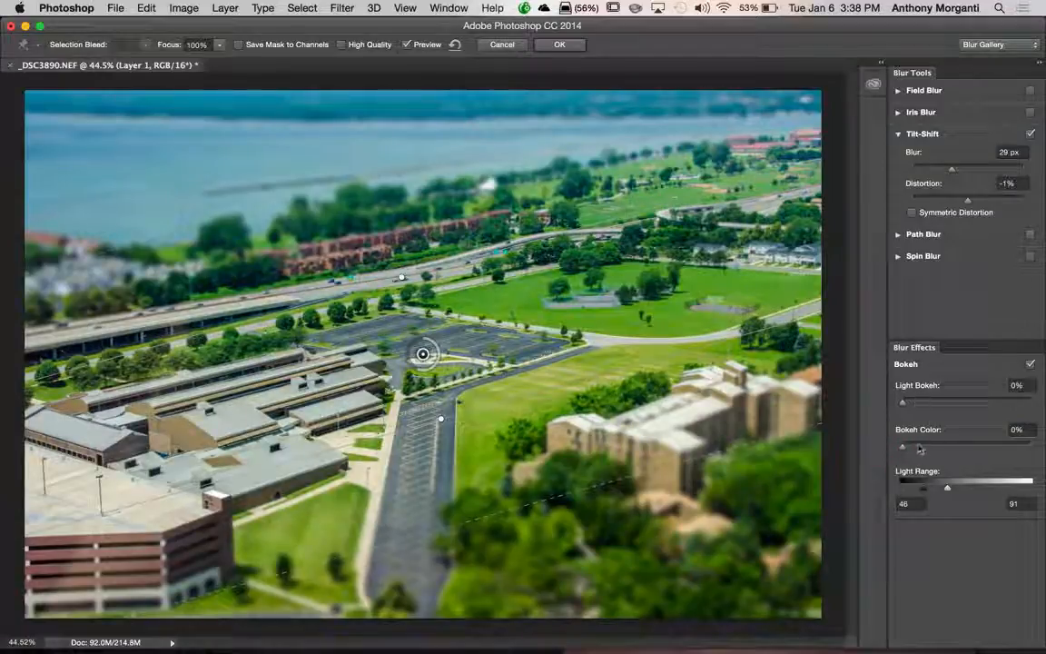
{"action": "left_click", "coordinate": [1031, 365]}
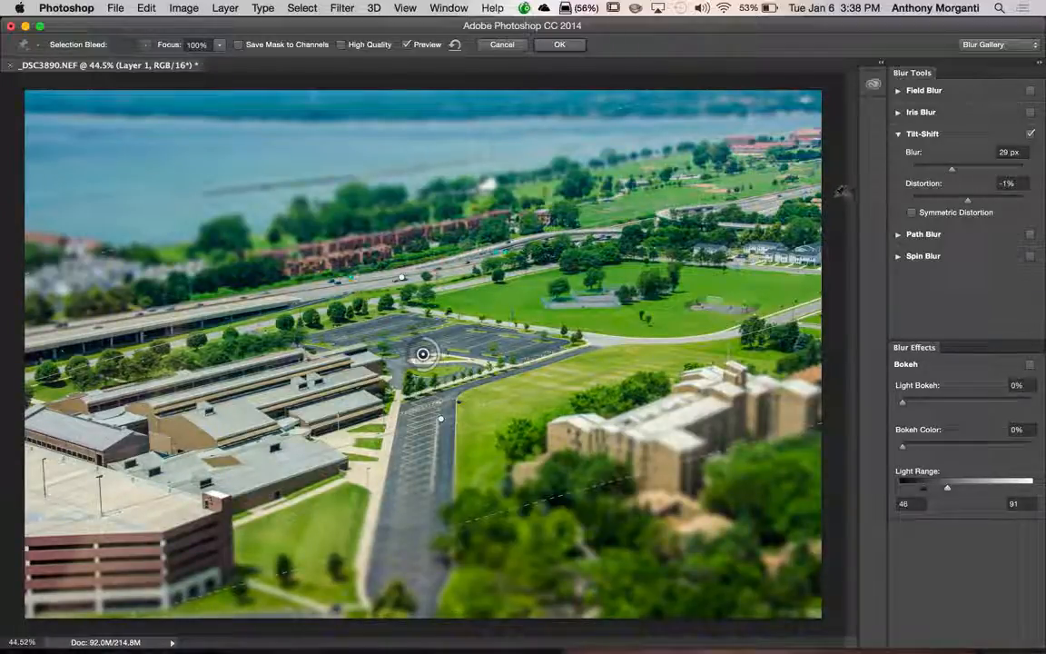
{"action": "left_click", "coordinate": [502, 45]}
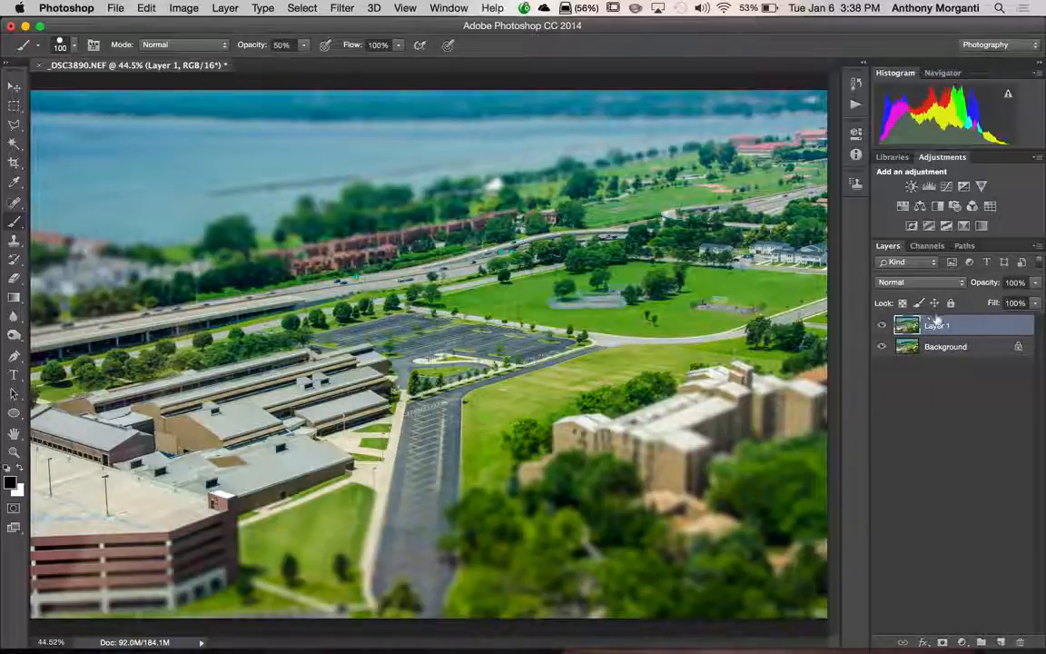
Compare the photo with and without the blurred layer, and delete that layer
{"action": "left_click", "coordinate": [882, 325]}
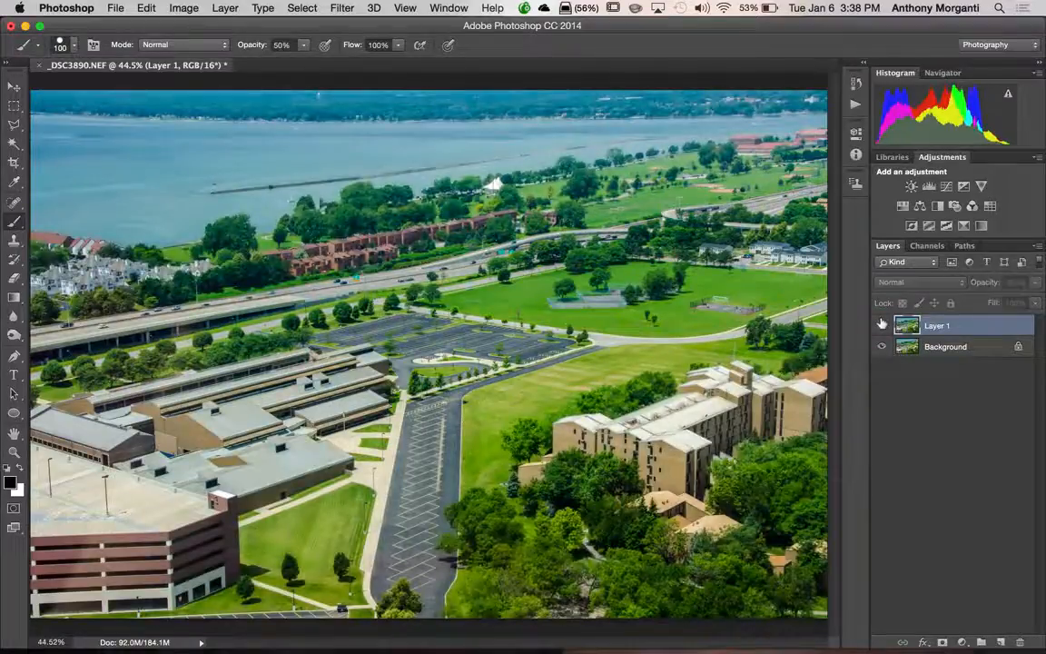
{"action": "left_click", "coordinate": [882, 324]}
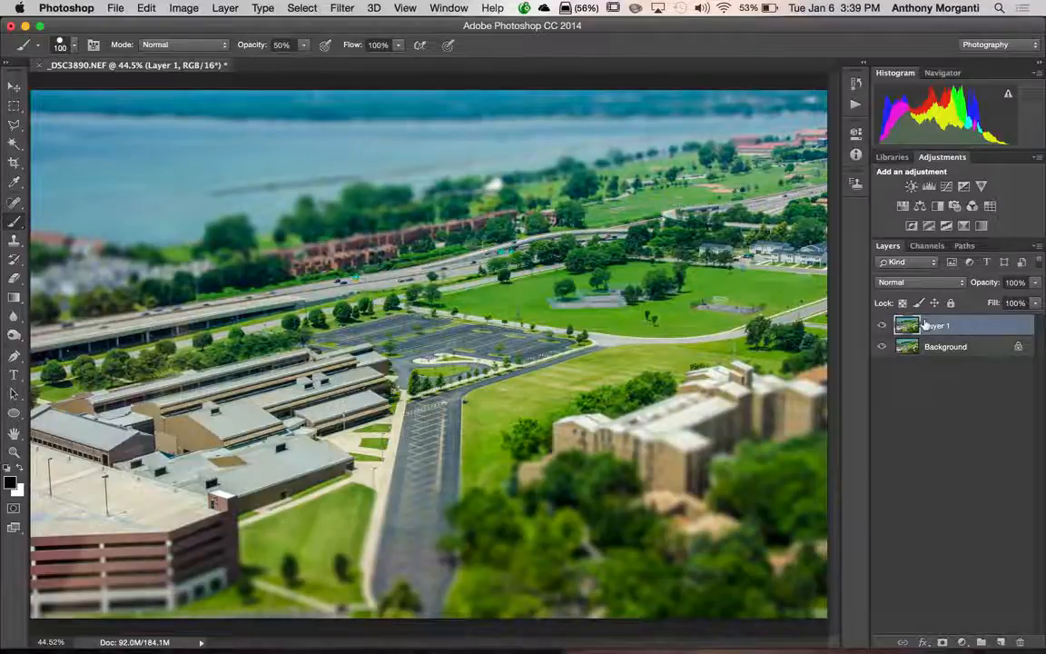
{"action": "key", "text": "BackSpace"}
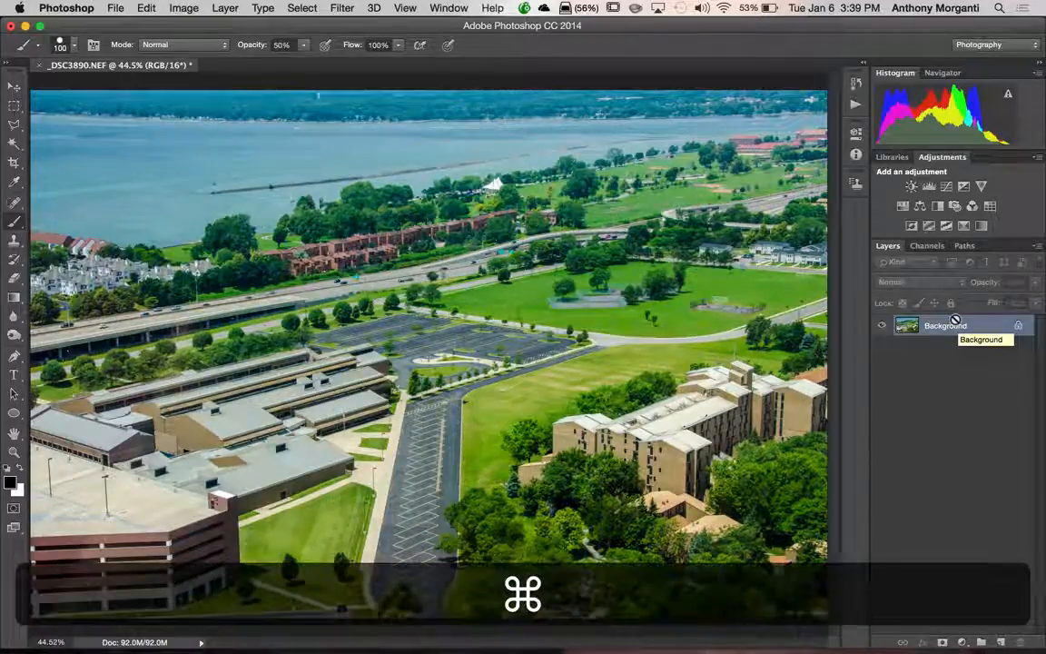
Duplicate the Background layer and convert the copy to a Smart Object
{"action": "key", "text": "ctrl+j"}
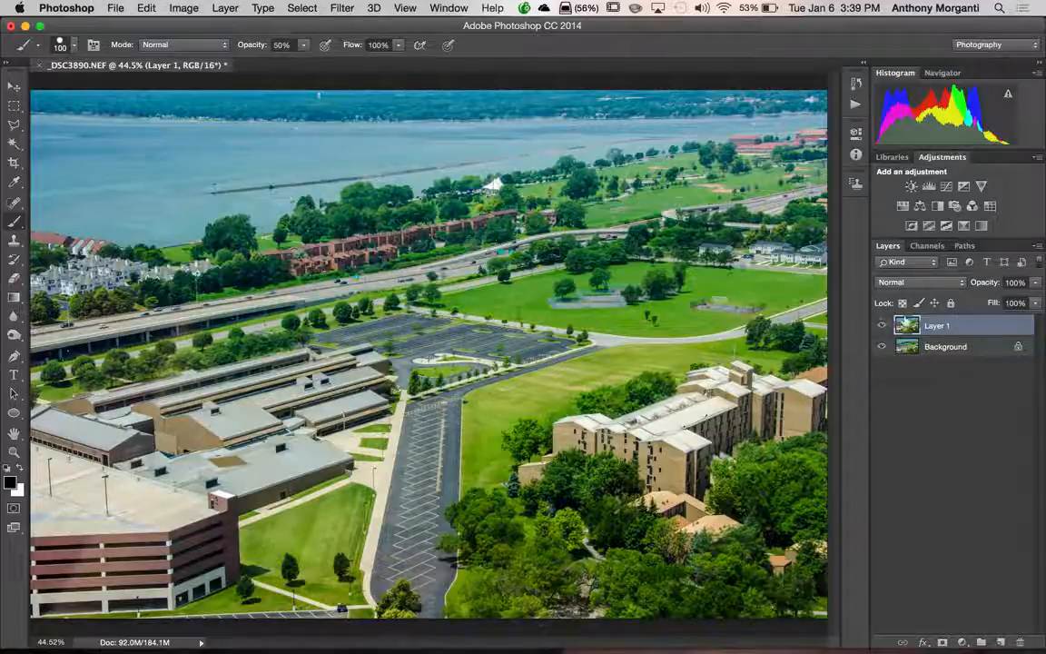
{"action": "right_click", "coordinate": [907, 325]}
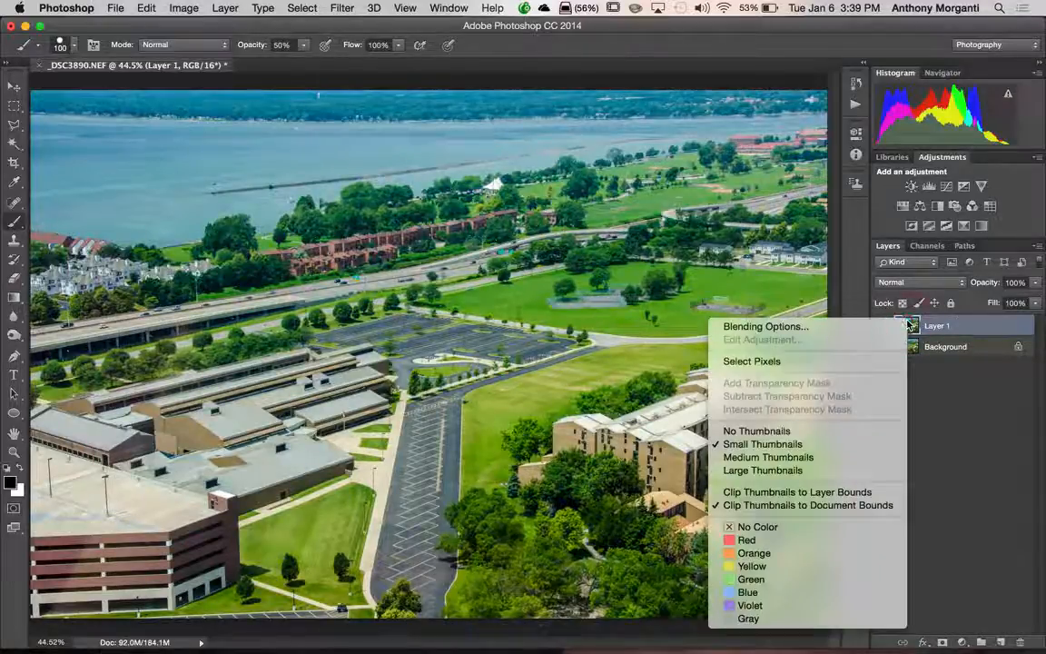
{"action": "right_click", "coordinate": [968, 323]}
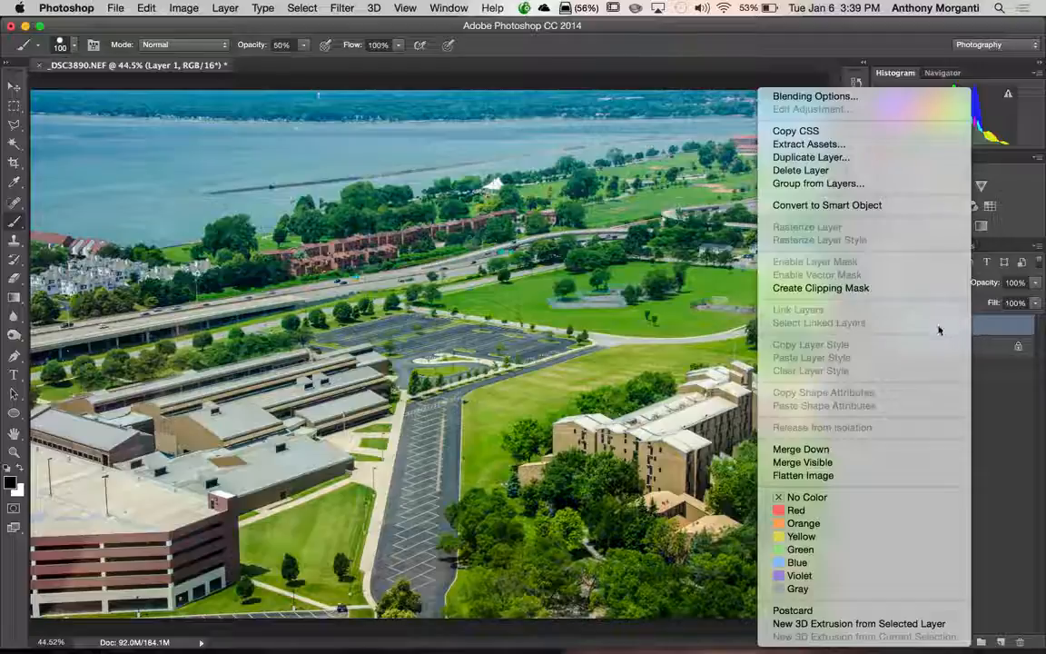
{"action": "left_click", "coordinate": [837, 208]}
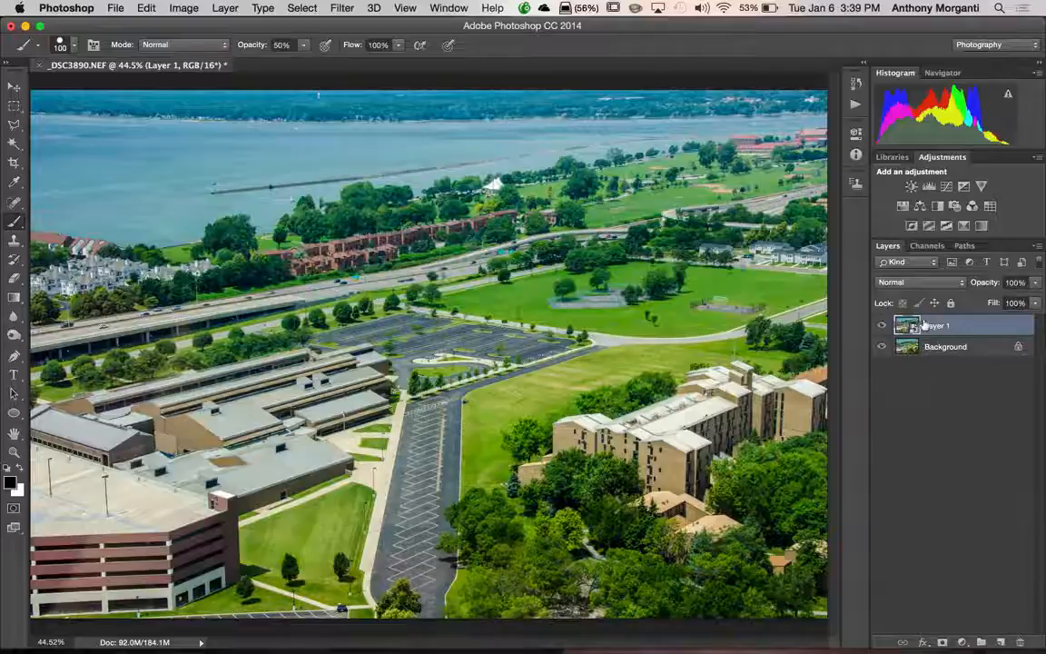
Start a Tilt-Shift blur on the Smart Object layer and tilt its focus band to follow the slope of the highway
{"action": "left_click", "coordinate": [349, 8]}
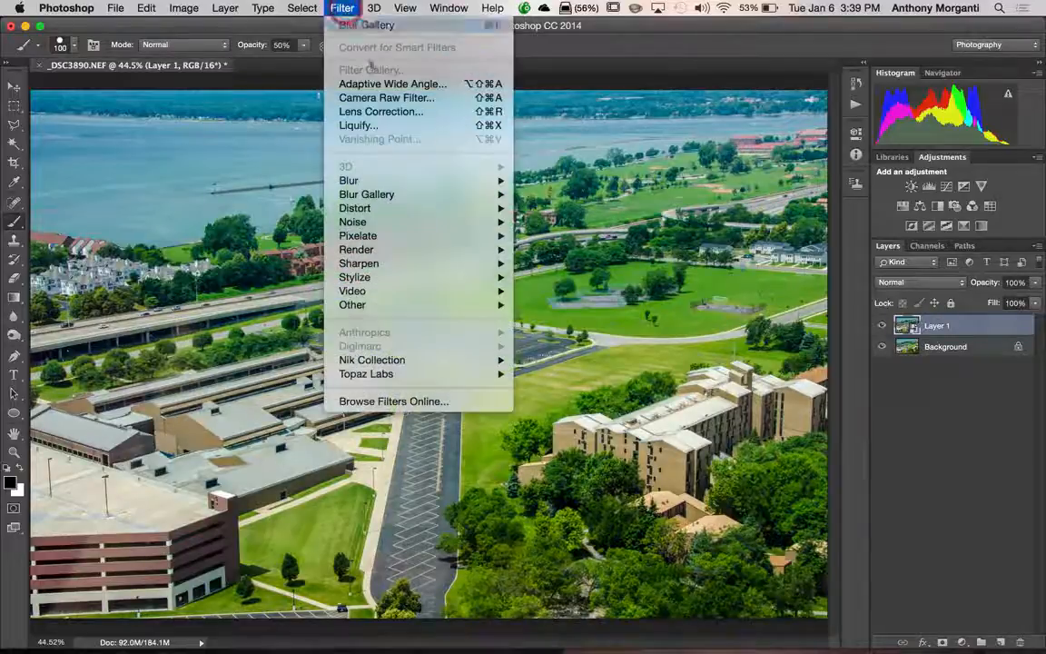
{"action": "mouse_move", "coordinate": [381, 193]}
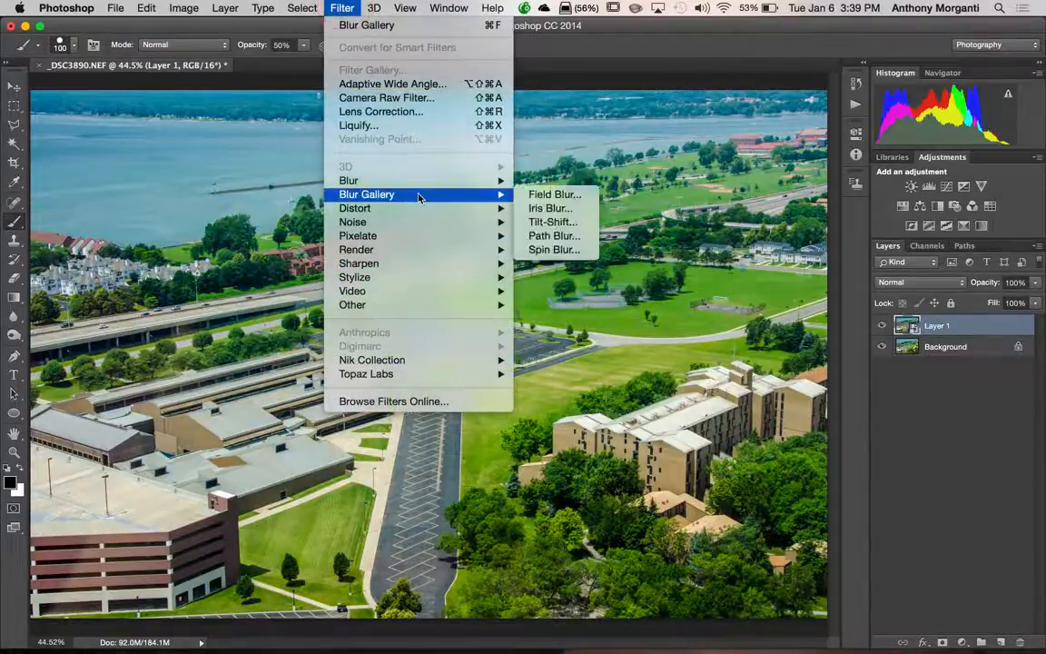
{"action": "left_click", "coordinate": [554, 221]}
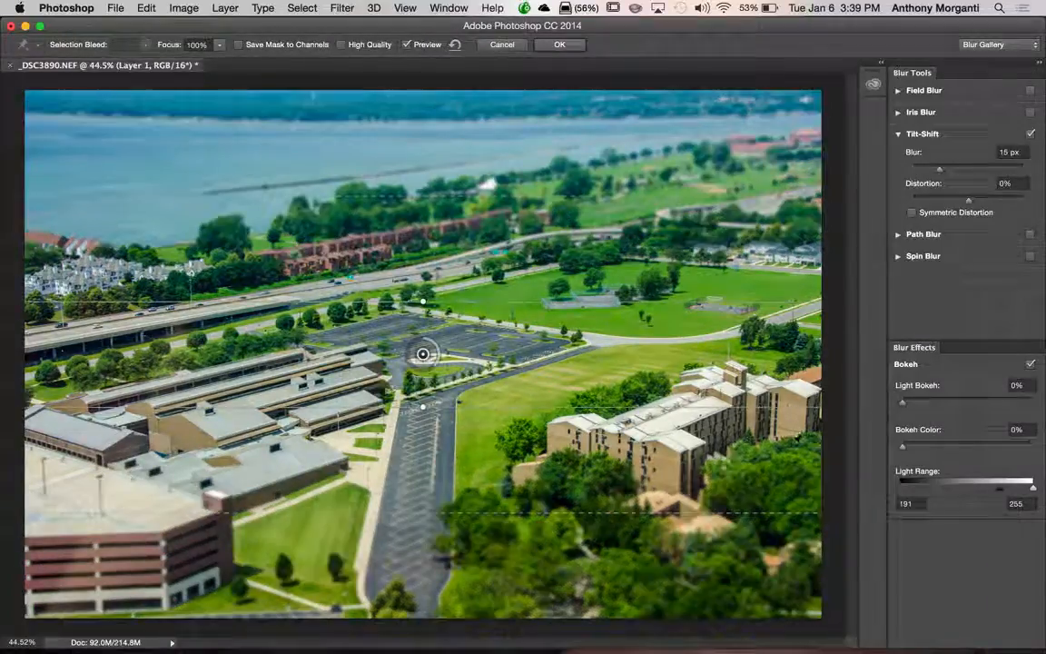
{"action": "left_click_drag", "start_coordinate": [802, 460], "coordinate": [800, 356]}
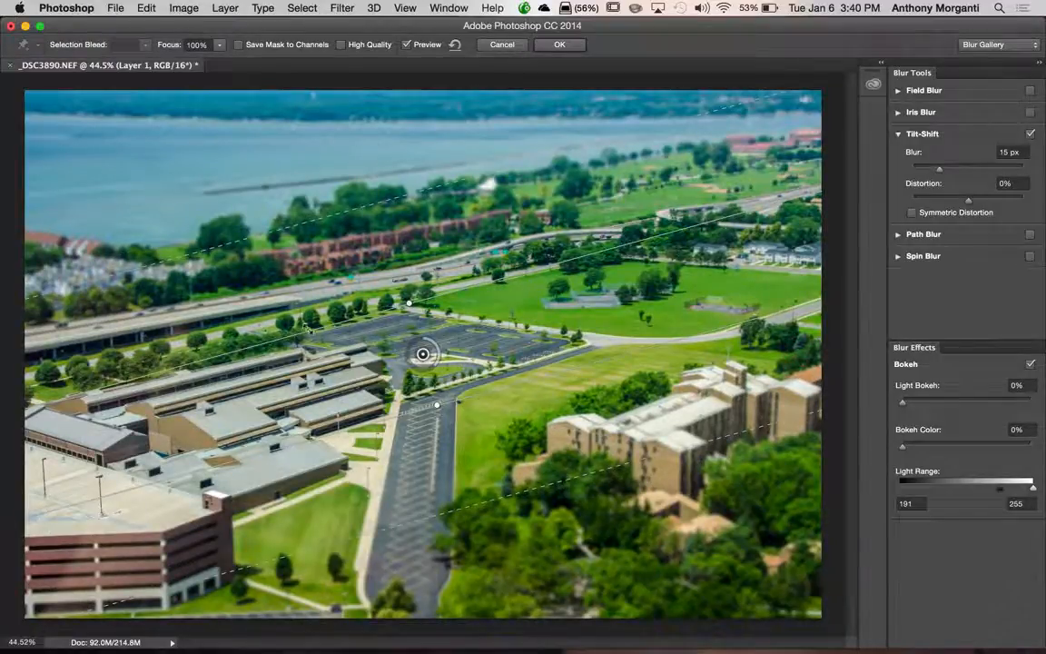
Widen the sharp zone of the tilt-shift on both sides of its centre, set the blur to 30 px and apply it
{"action": "left_click_drag", "start_coordinate": [300, 334], "coordinate": [295, 304]}
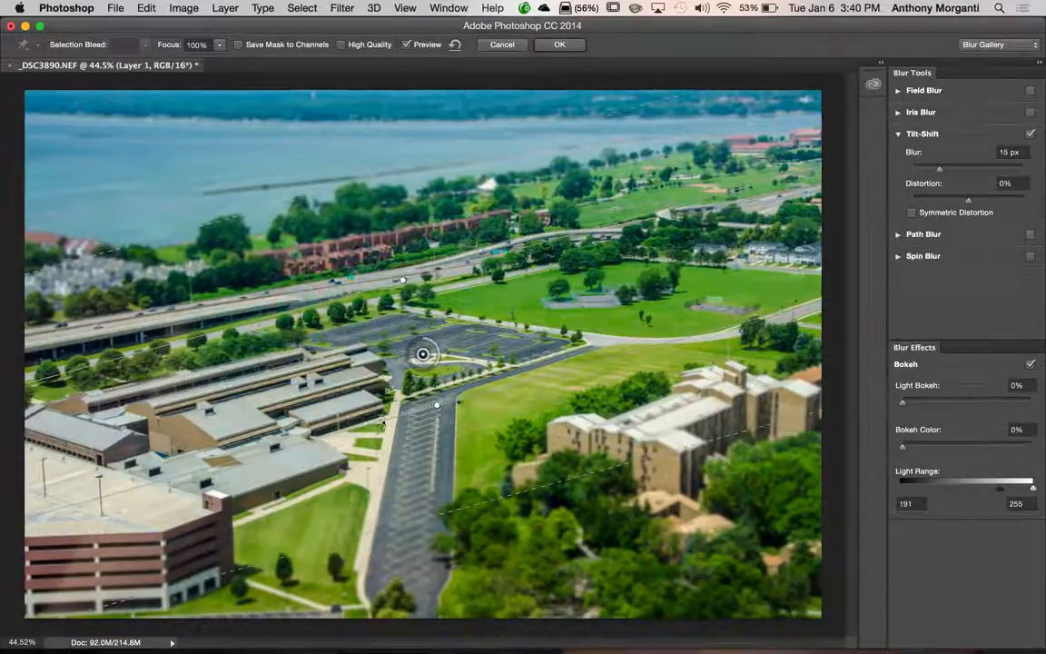
{"action": "left_click_drag", "start_coordinate": [382, 423], "coordinate": [388, 443]}
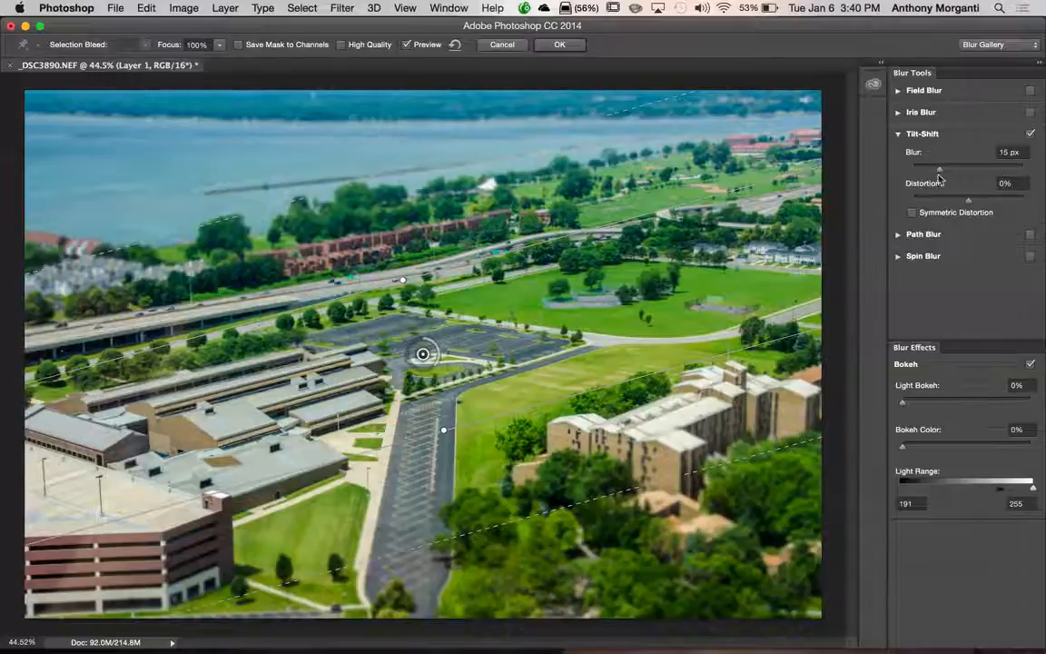
{"action": "left_click_drag", "start_coordinate": [941, 175], "coordinate": [952, 172]}
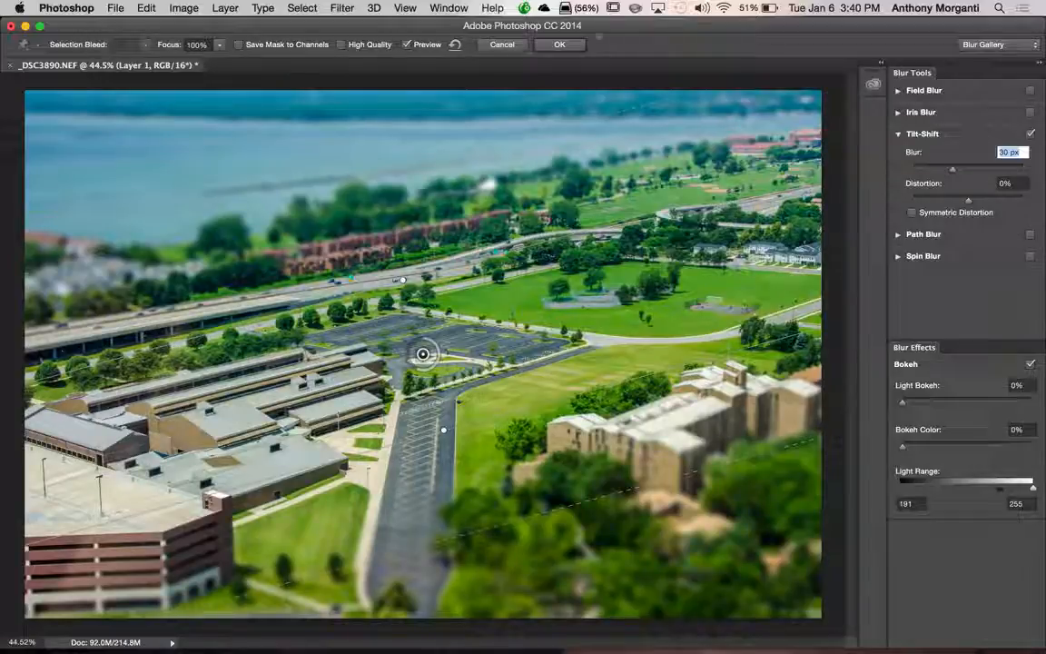
{"action": "left_click", "coordinate": [560, 45]}
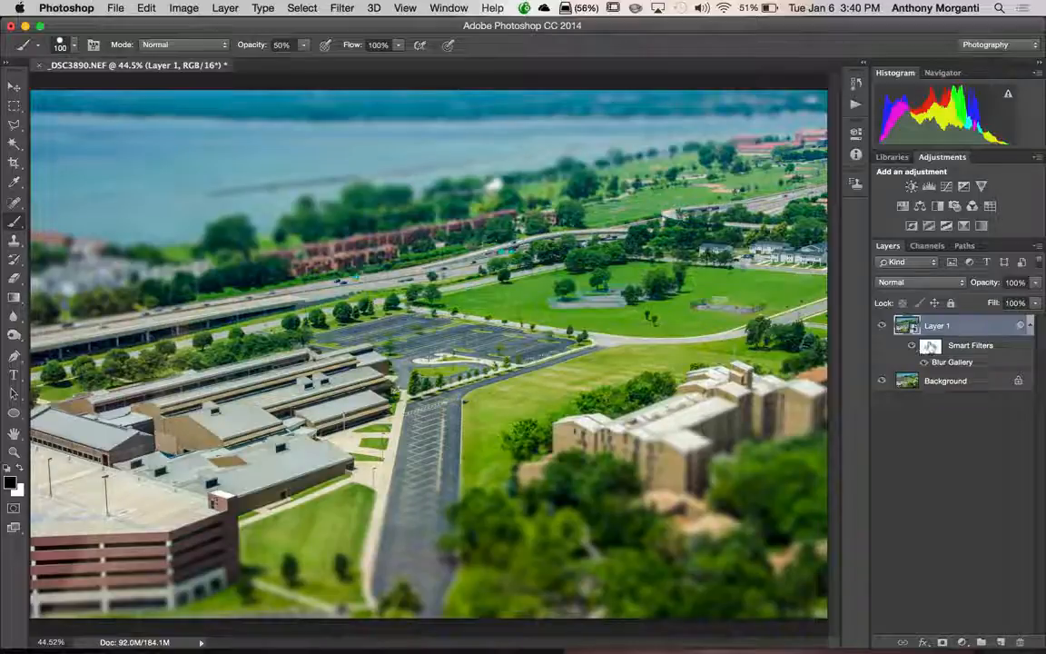
Try painting black on the smart filter mask over the blurred shoreline with a 600 px brush at 50% opacity, and undo the strokes
{"action": "left_click", "coordinate": [929, 347]}
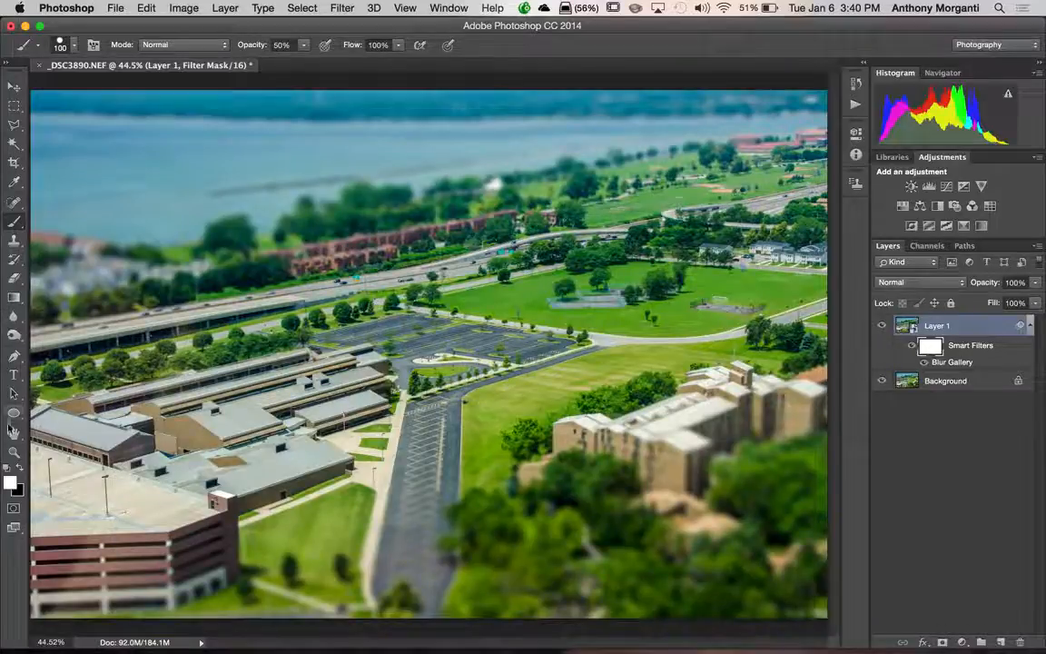
{"action": "left_click", "coordinate": [19, 467]}
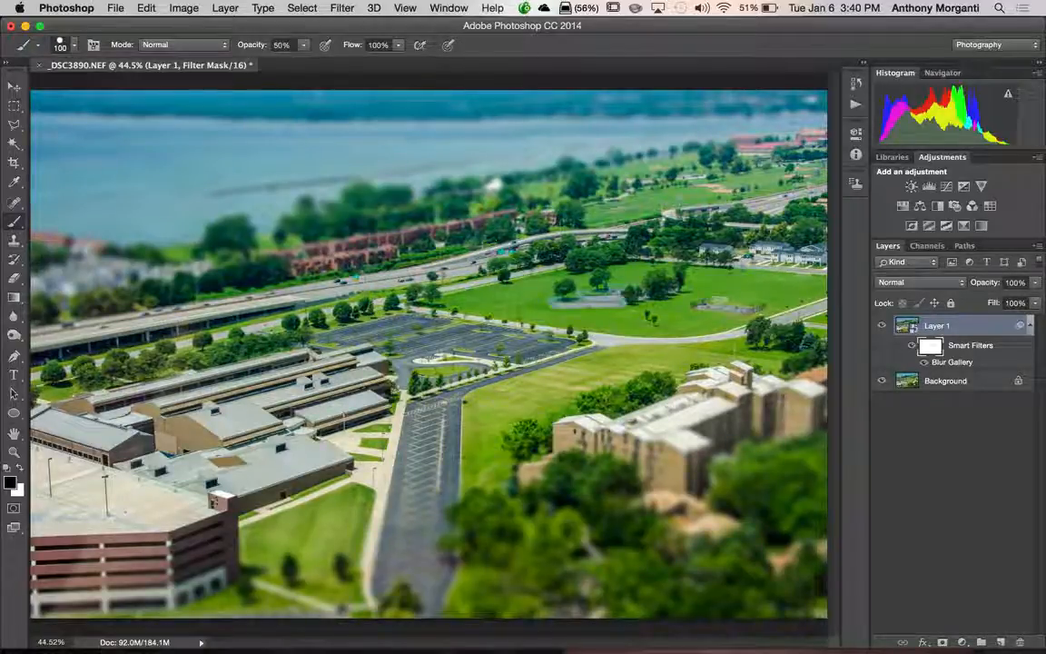
{"action": "key", "text": "bracketright"}
{"action": "key", "text": "bracketright"}
{"action": "key", "text": "bracketright"}
{"action": "key", "text": "bracketright"}
{"action": "key", "text": "bracketright"}
{"action": "key", "text": "bracketright"}
{"action": "key", "text": "bracketright"}
{"action": "key", "text": "bracketright"}
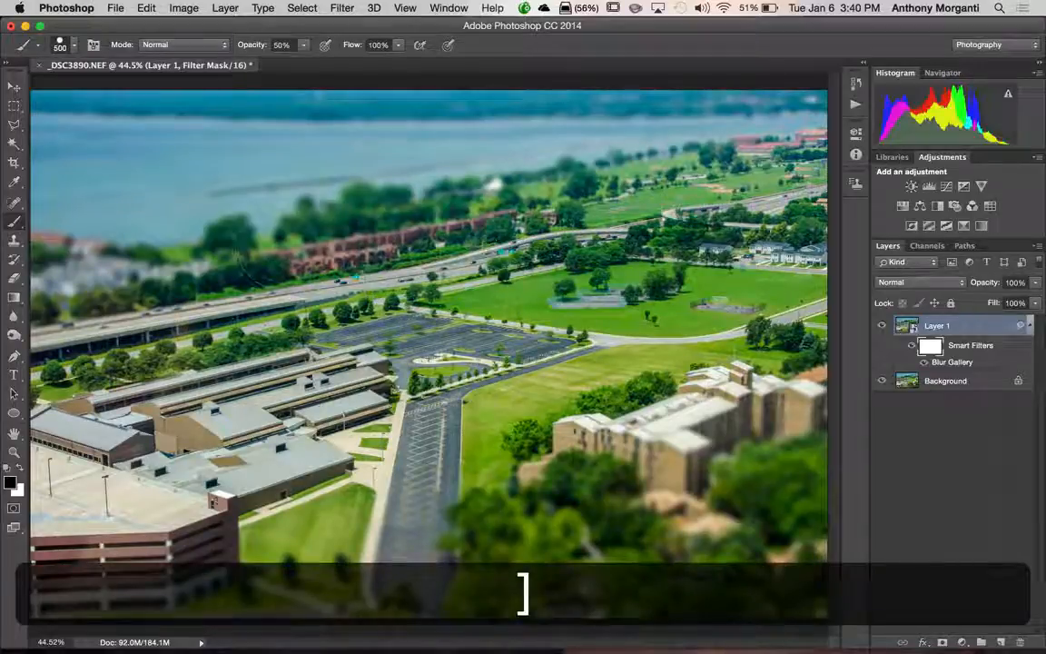
{"action": "key", "text": "bracketright"}
{"action": "key", "text": "bracketright"}
{"action": "key", "text": "bracketright"}
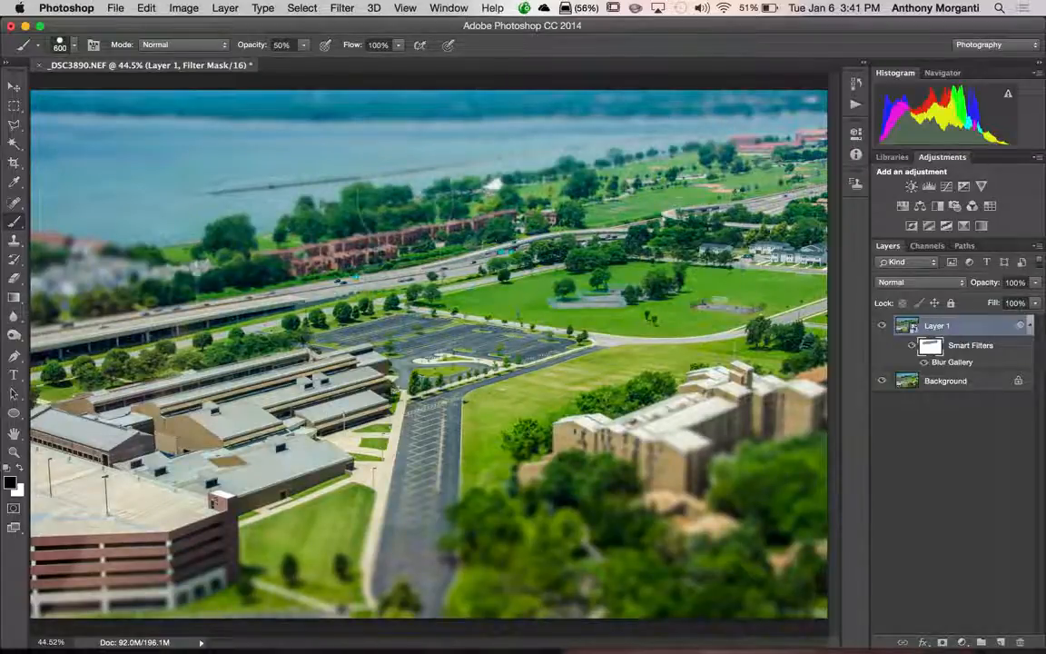
{"action": "key", "text": "super+alt+z"}
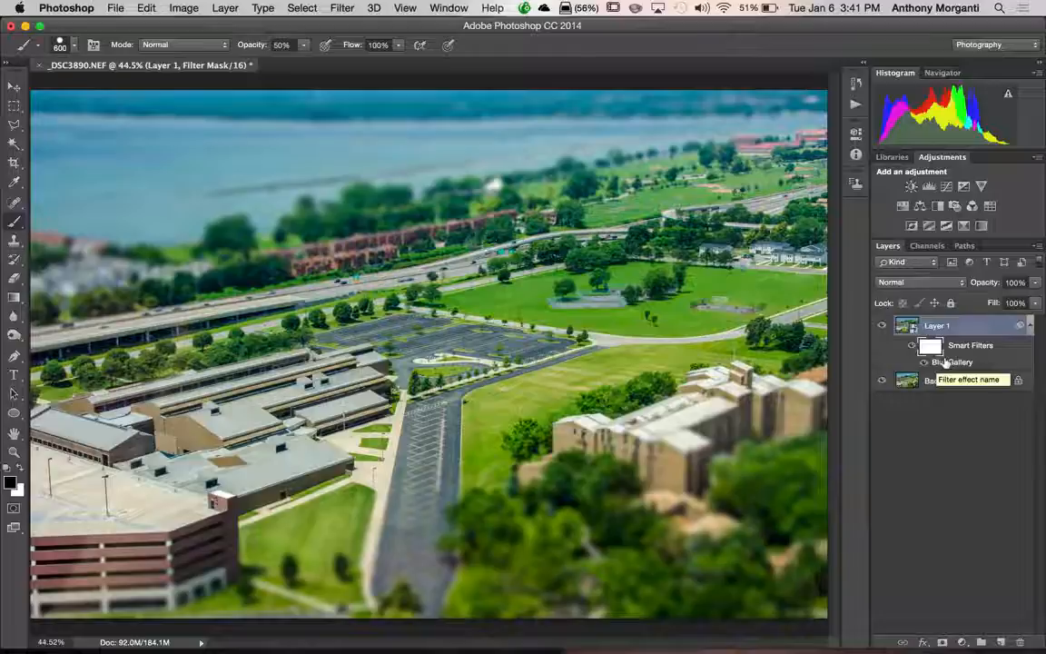
Reopen the Blur Gallery smart filter, move the upper focus line slightly outward, set the blur to 33 px and apply it
{"action": "double_click", "coordinate": [946, 363]}
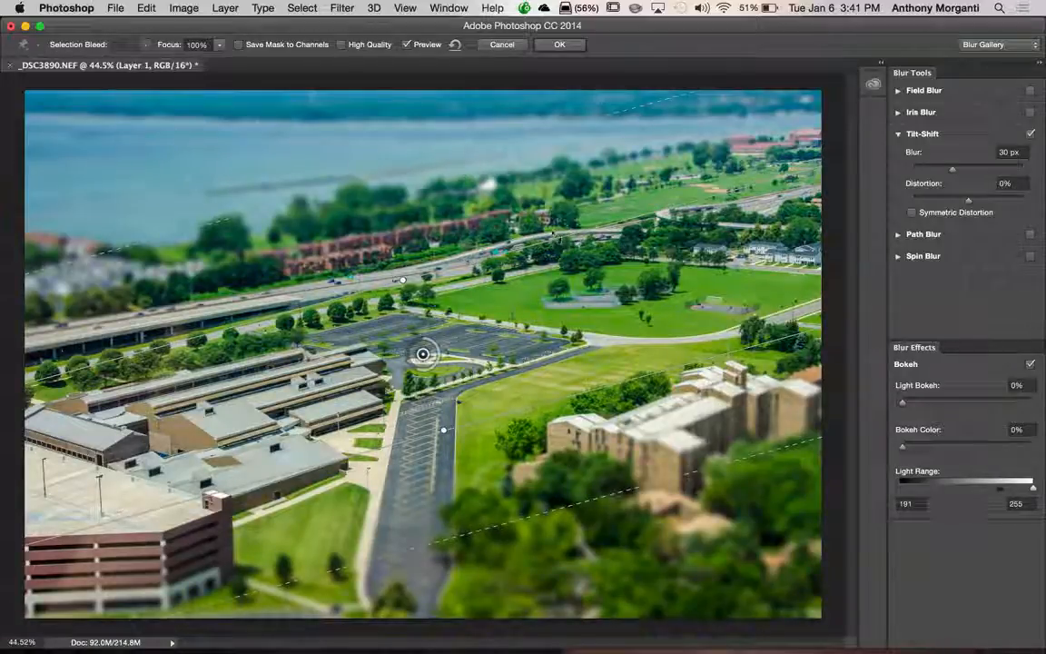
{"action": "left_click_drag", "start_coordinate": [499, 255], "coordinate": [497, 243]}
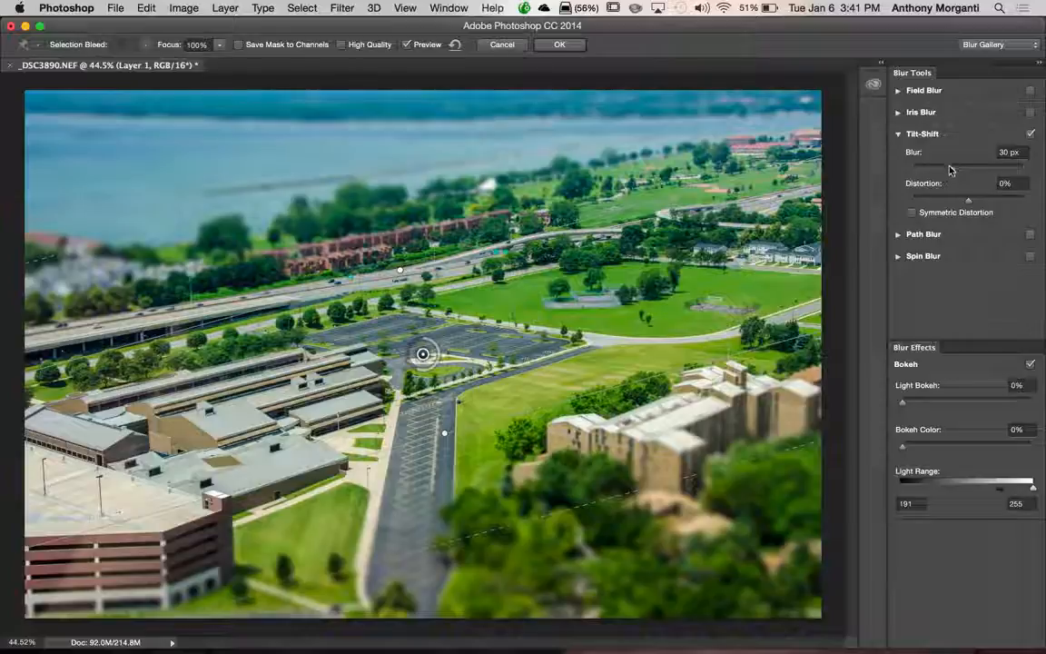
{"action": "left_click_drag", "start_coordinate": [953, 173], "coordinate": [959, 173]}
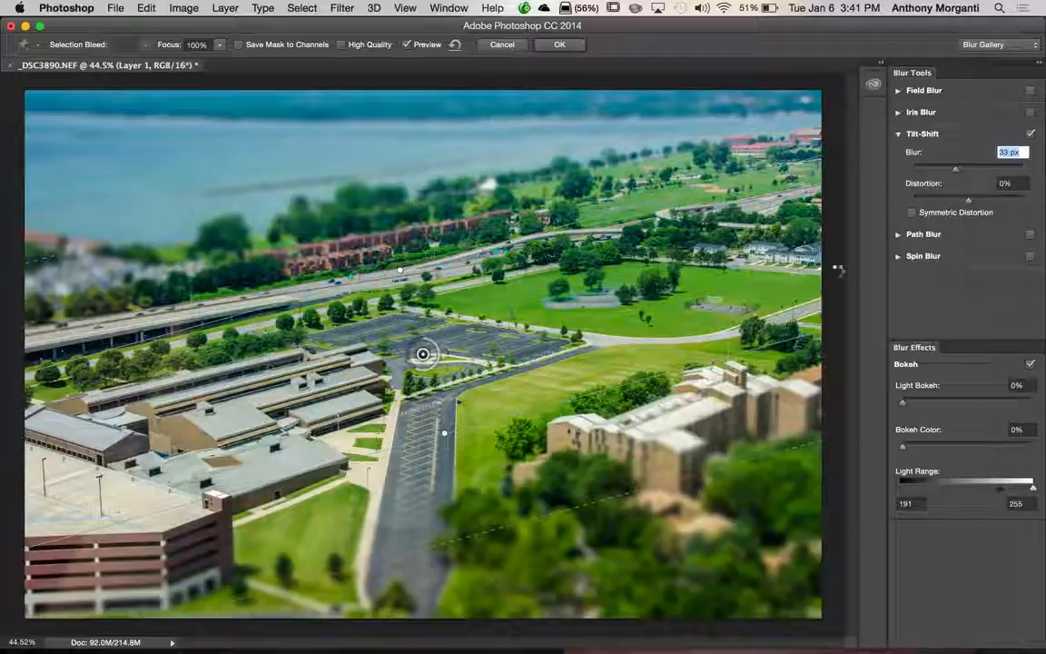
{"action": "key", "text": "Return"}
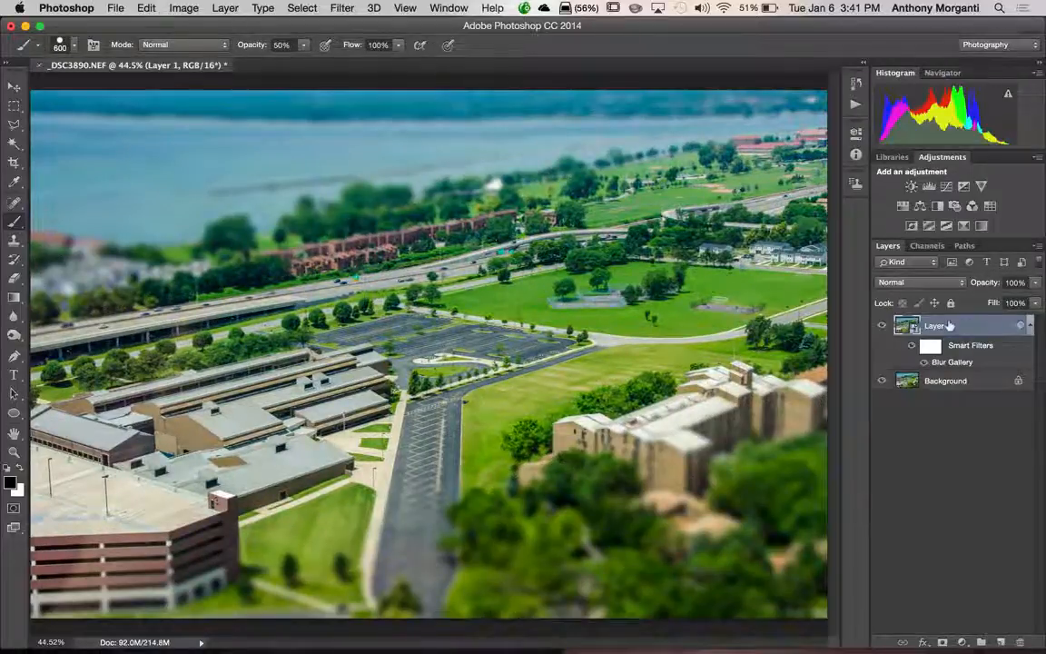